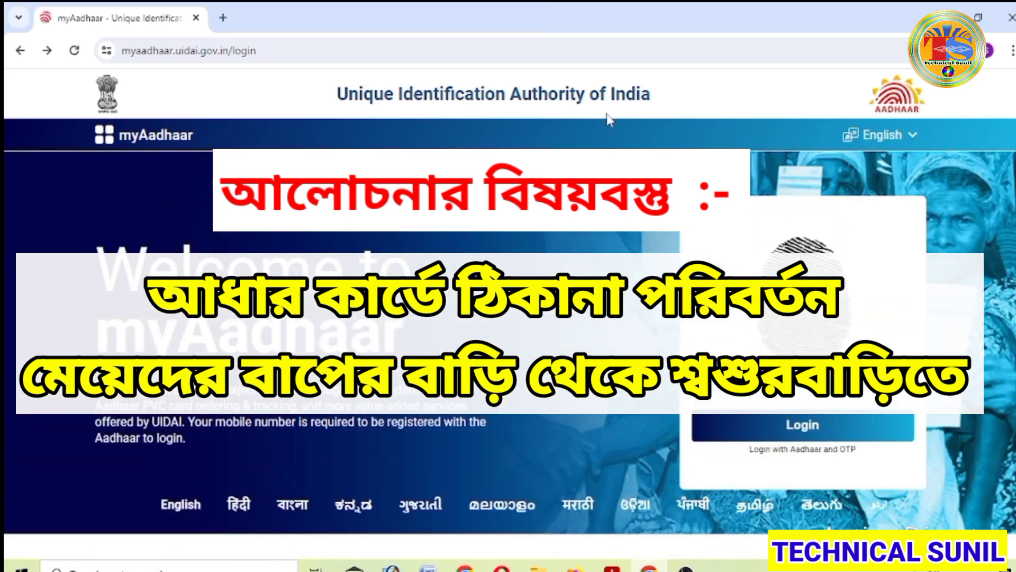
Select the page's web address, then clear the selection and scroll through the page.
drag(259, 51, 113, 66)
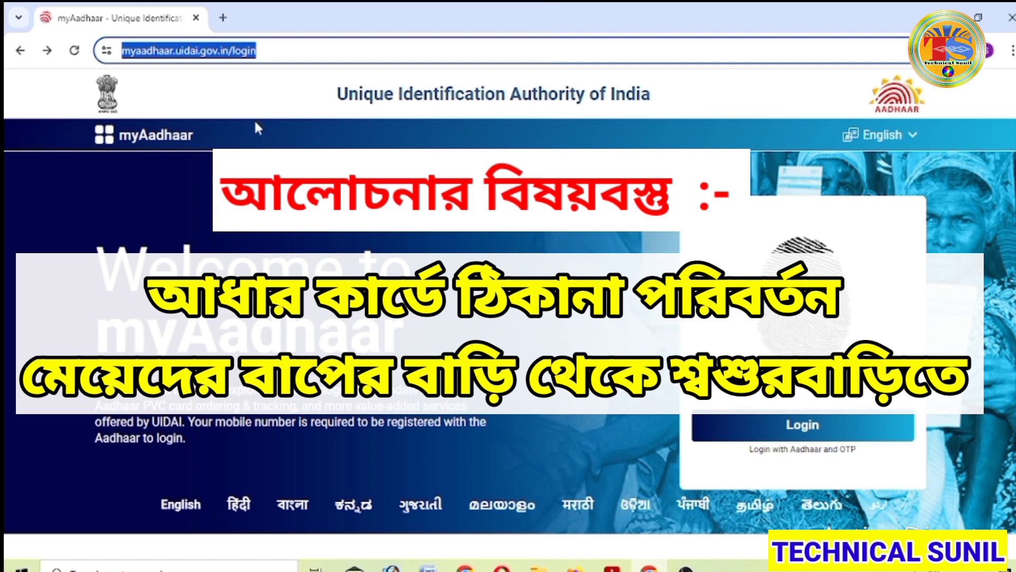
click(318, 191)
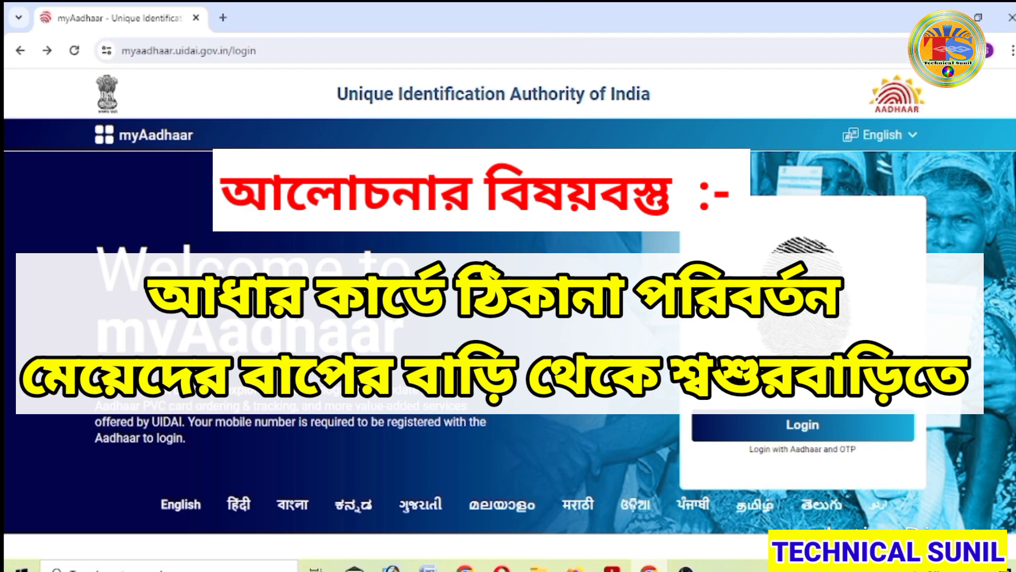
scroll(508, 350, down, 8)
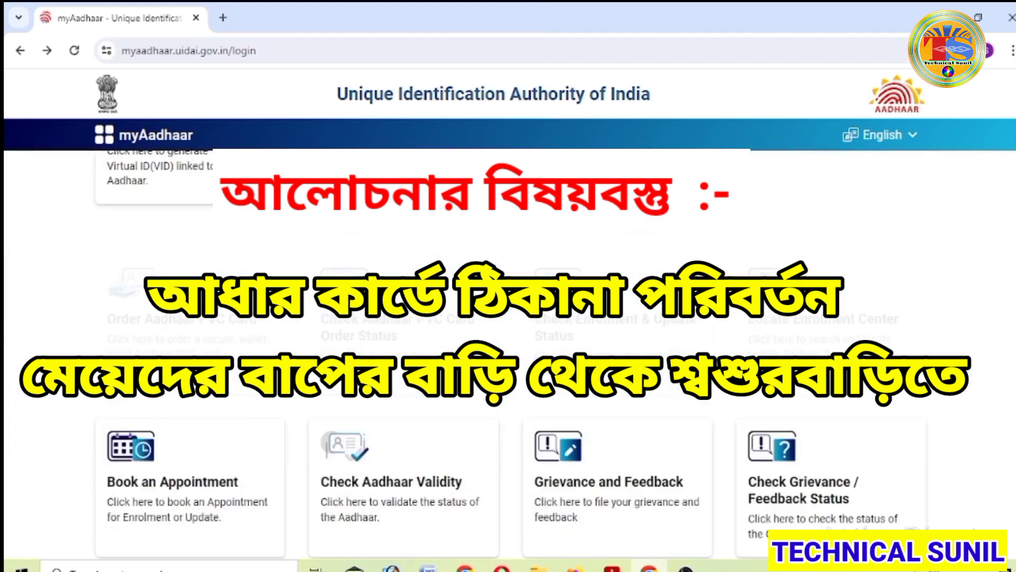
scroll(509, 350, up, 8)
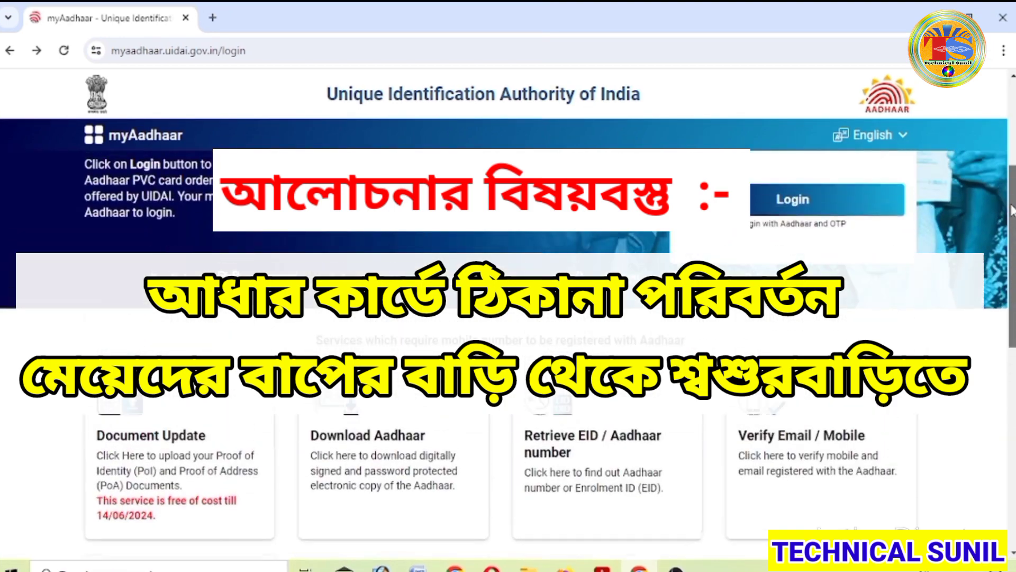
scroll(508, 350, up, 2)
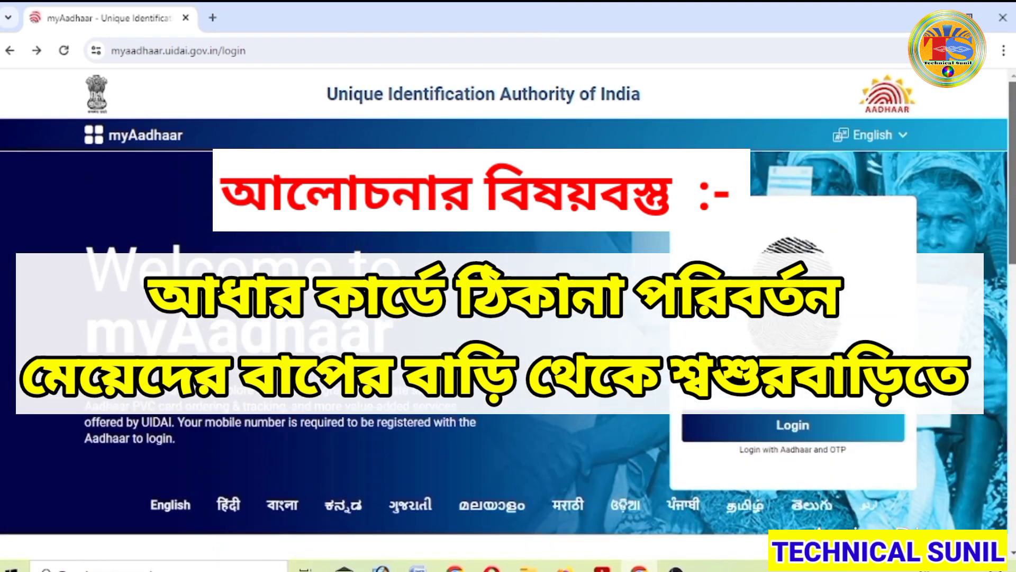
scroll(508, 349, down, 3)
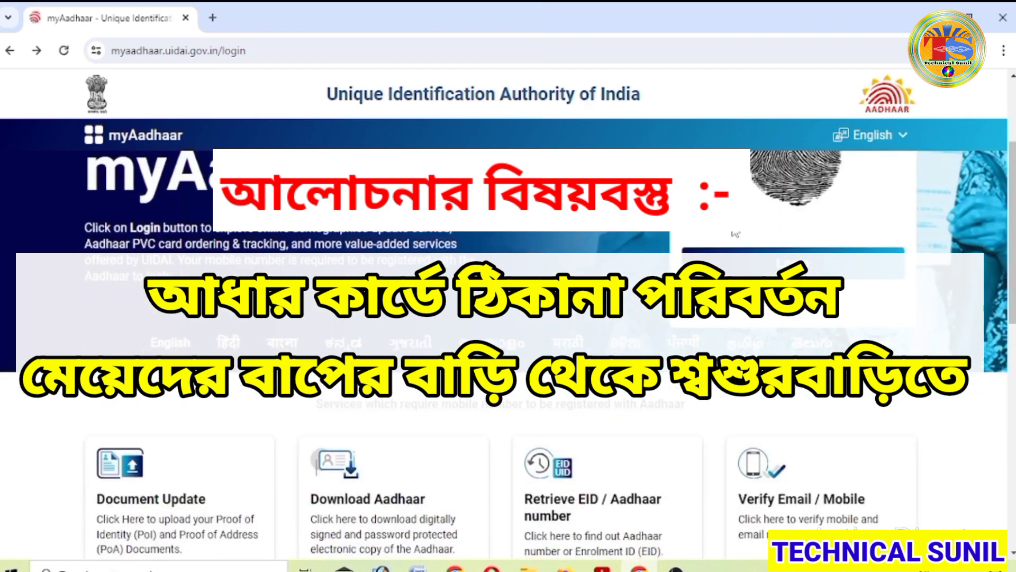
scroll(696, 244, down, 3)
scroll(695, 244, down, 5)
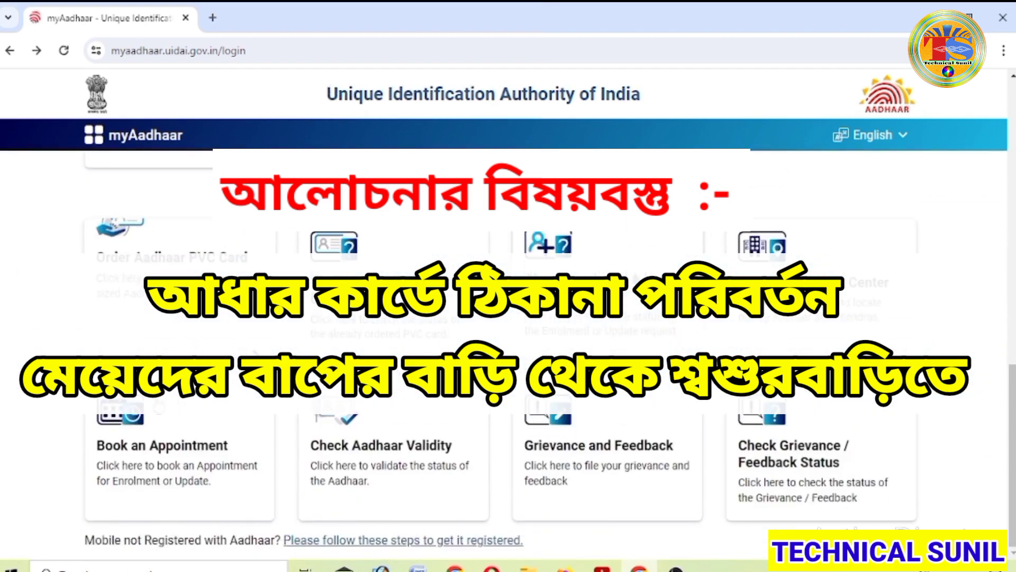
scroll(695, 244, up, 8)
scroll(696, 244, up, 4)
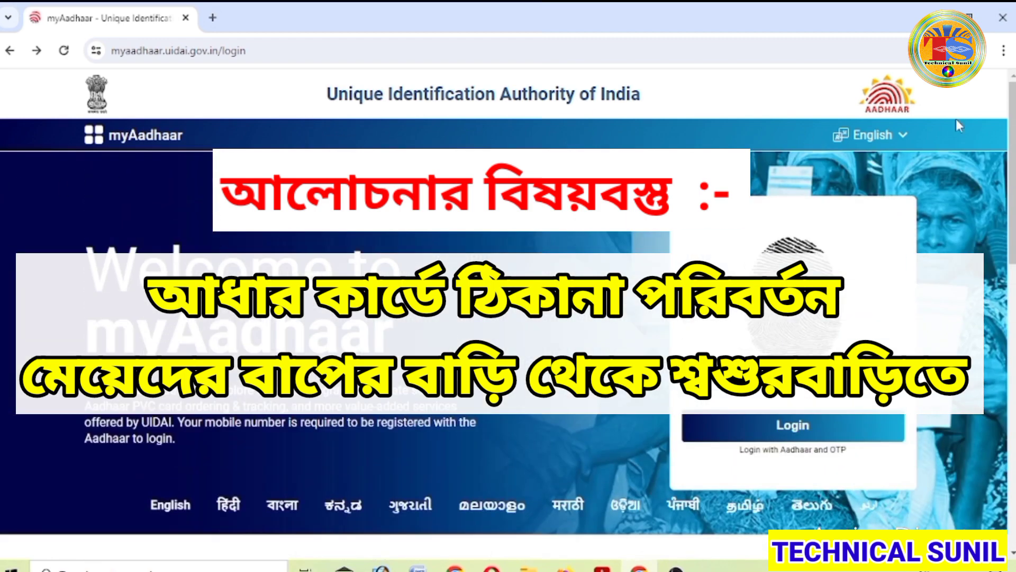
Select and deselect the web address again, then scroll further down the page.
drag(247, 51, 92, 68)
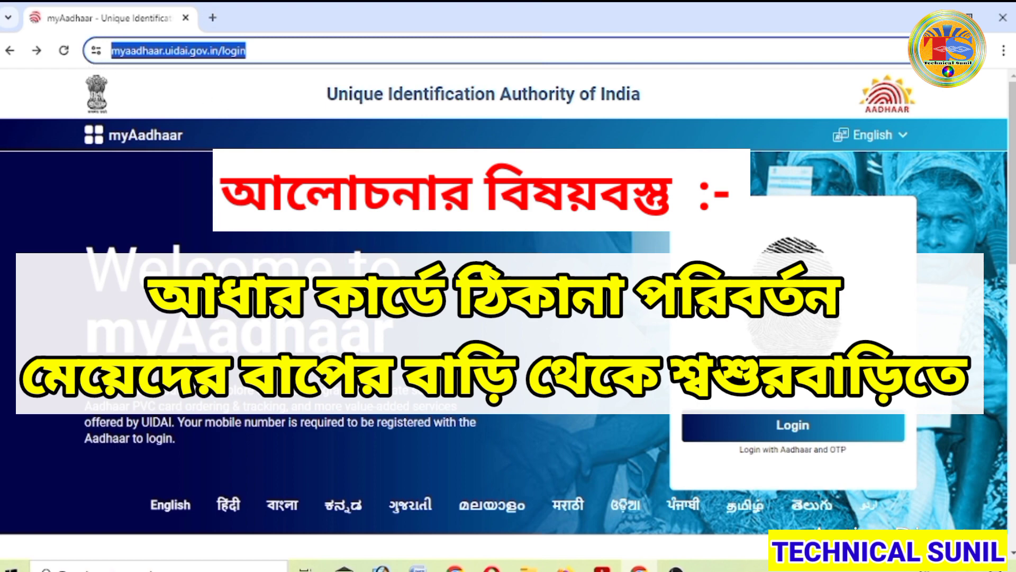
click(455, 190)
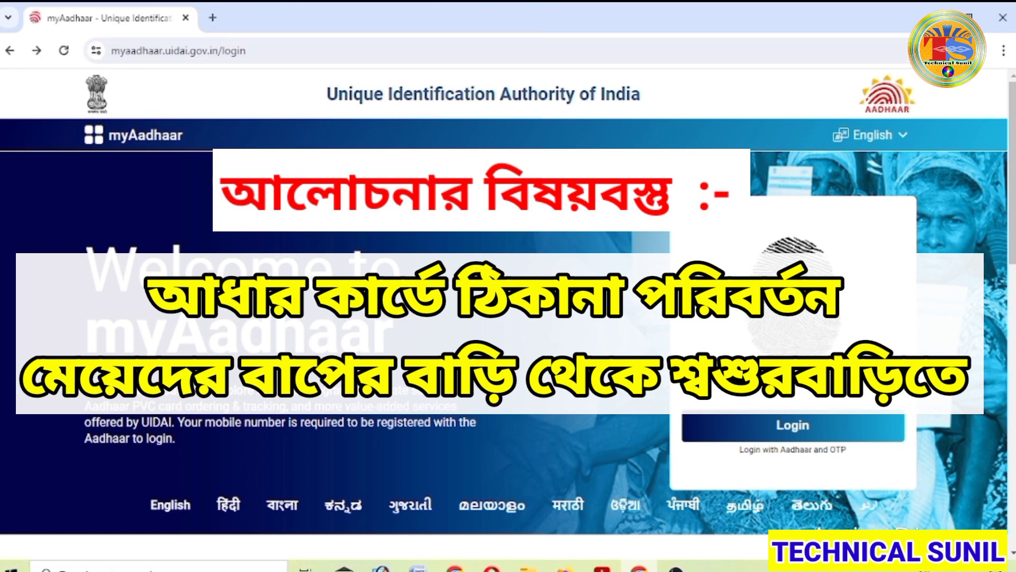
scroll(508, 344, down, 3)
scroll(794, 344, down, 7)
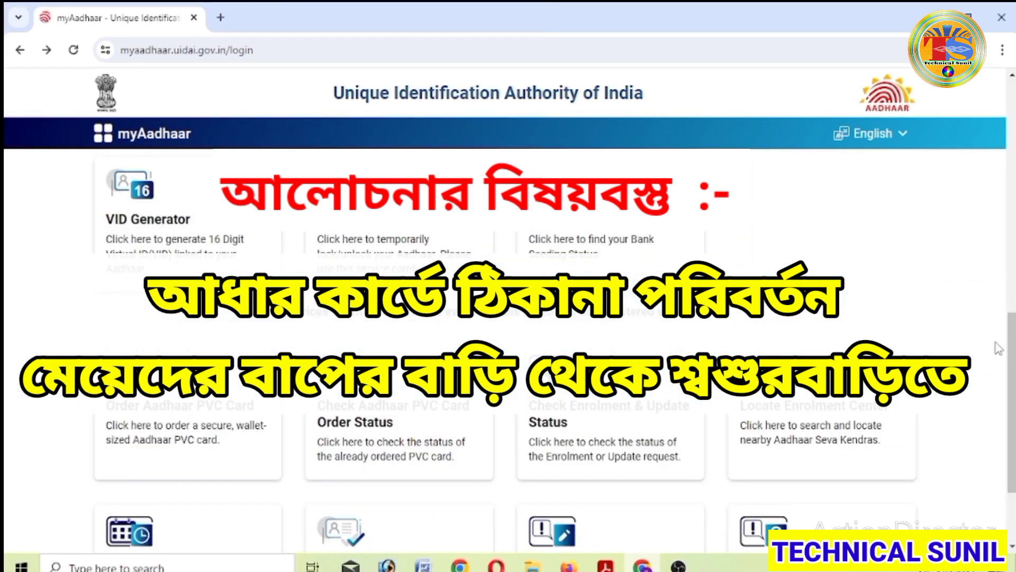
drag(1012, 355, 1014, 122)
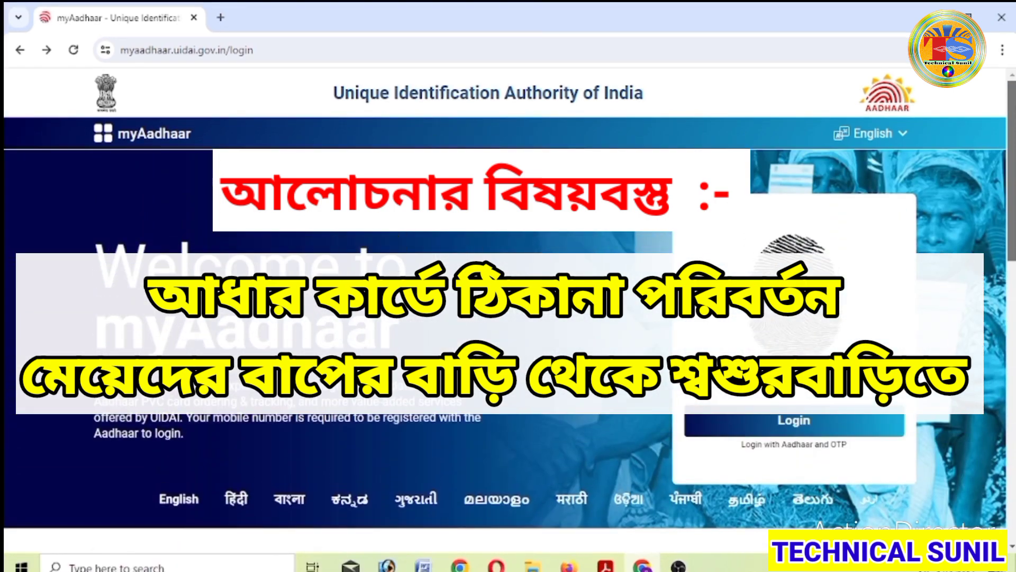
scroll(699, 242, down, 6)
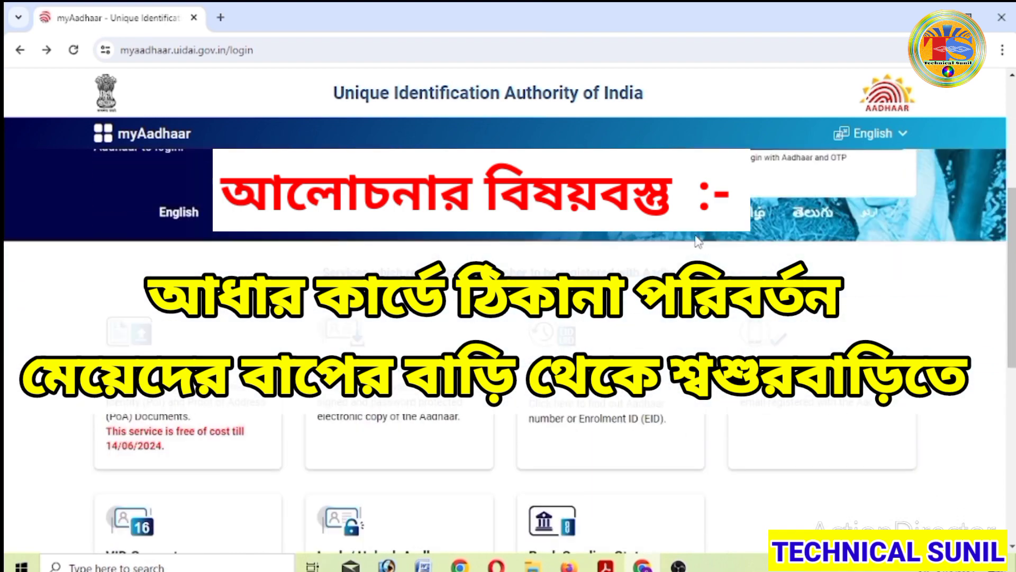
scroll(698, 241, down, 7)
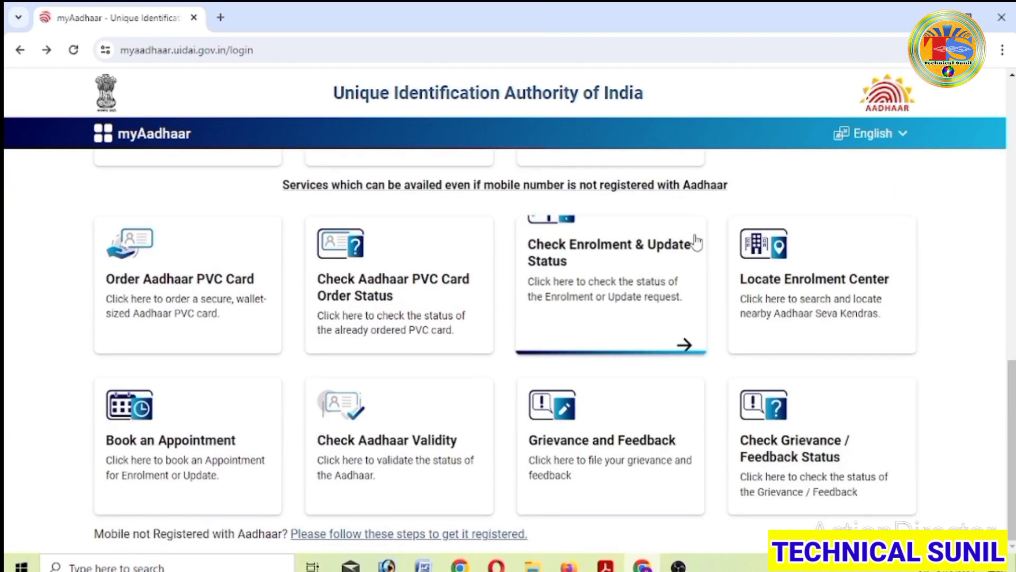
scroll(690, 317, up, 1)
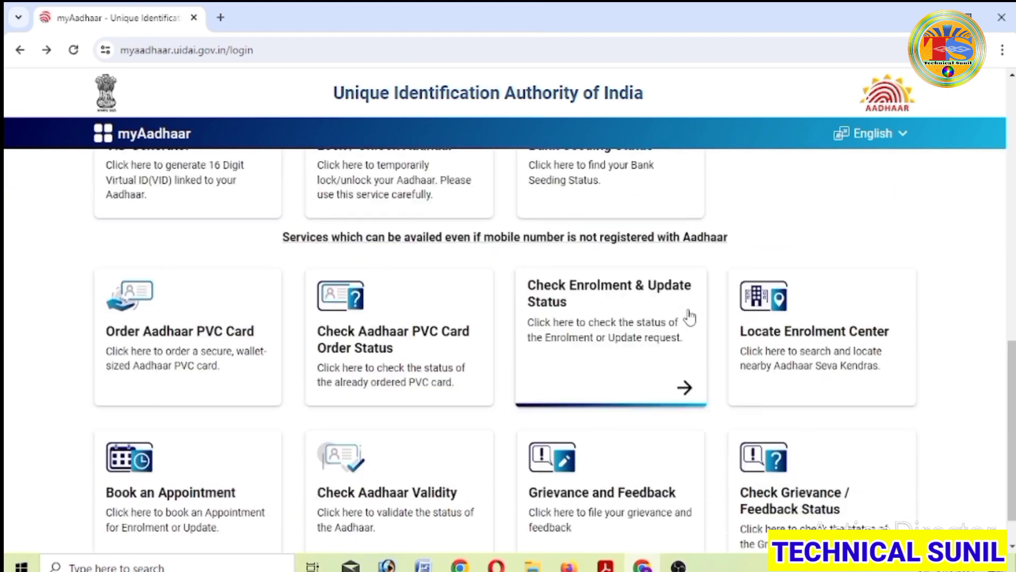
scroll(690, 317, up, 10)
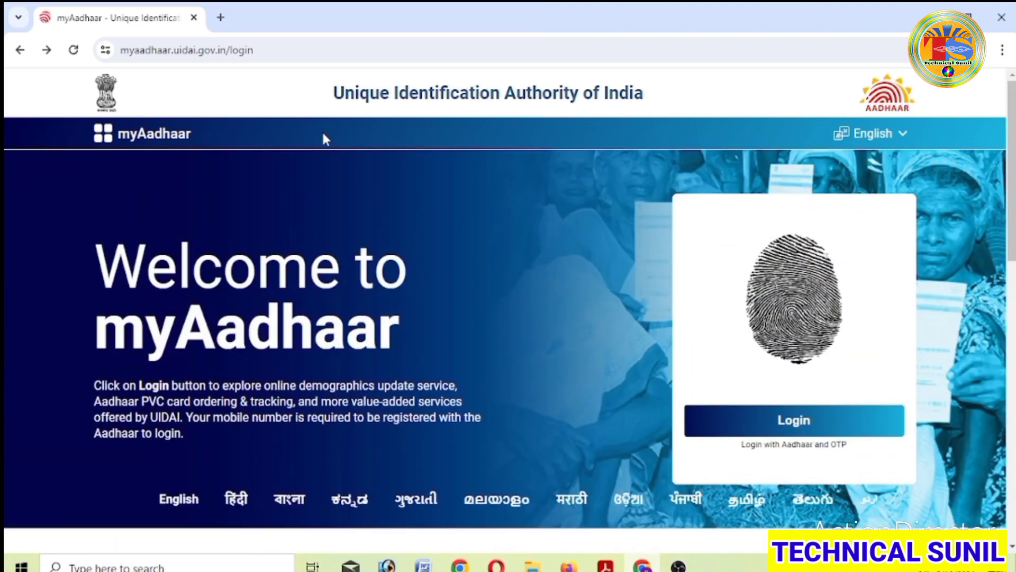
Review the page once more and select the myaadhaar.uidai.gov.in web address.
drag(263, 52, 121, 52)
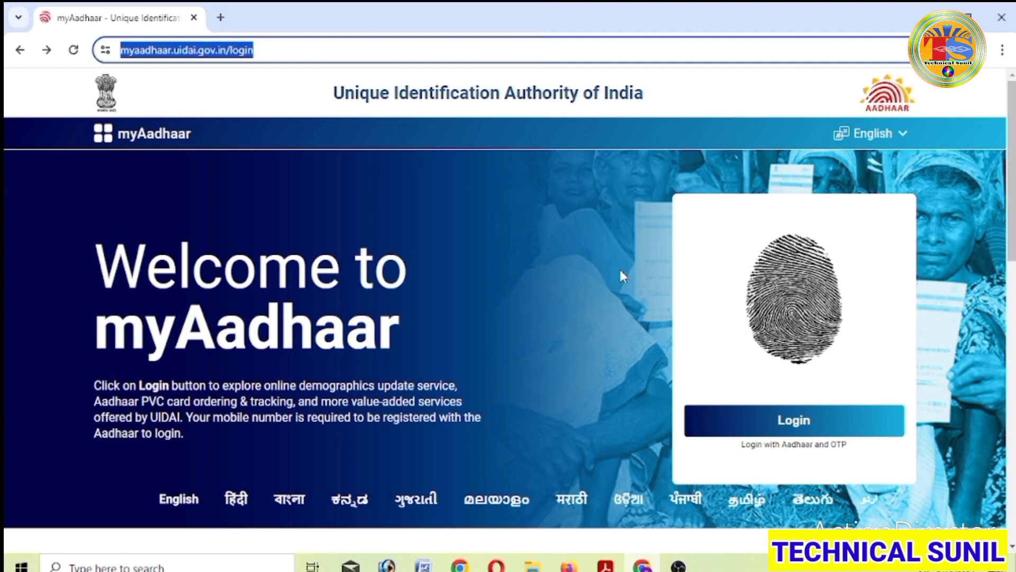
click(600, 274)
scroll(599, 274, down, 10)
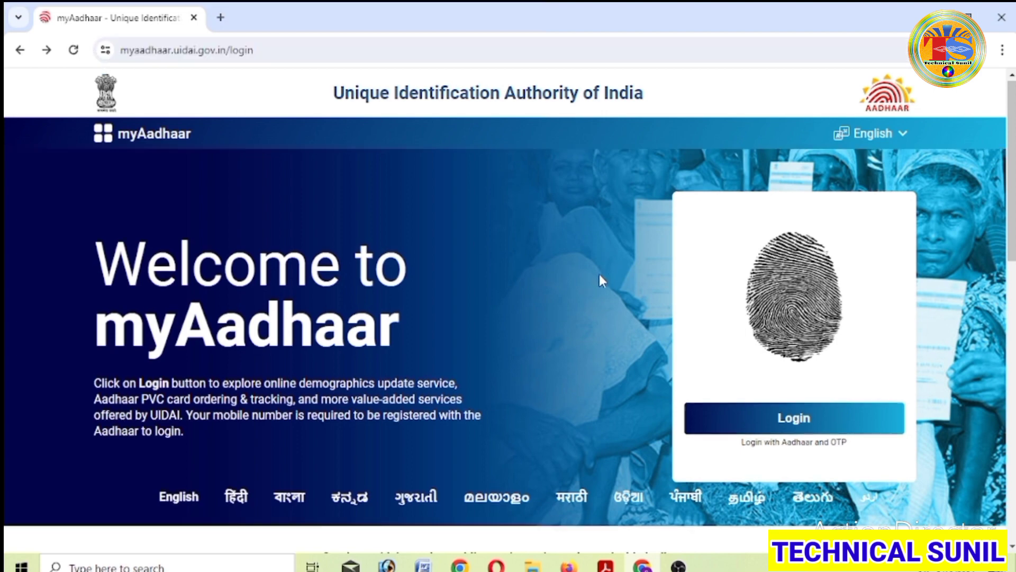
scroll(602, 280, up, 10)
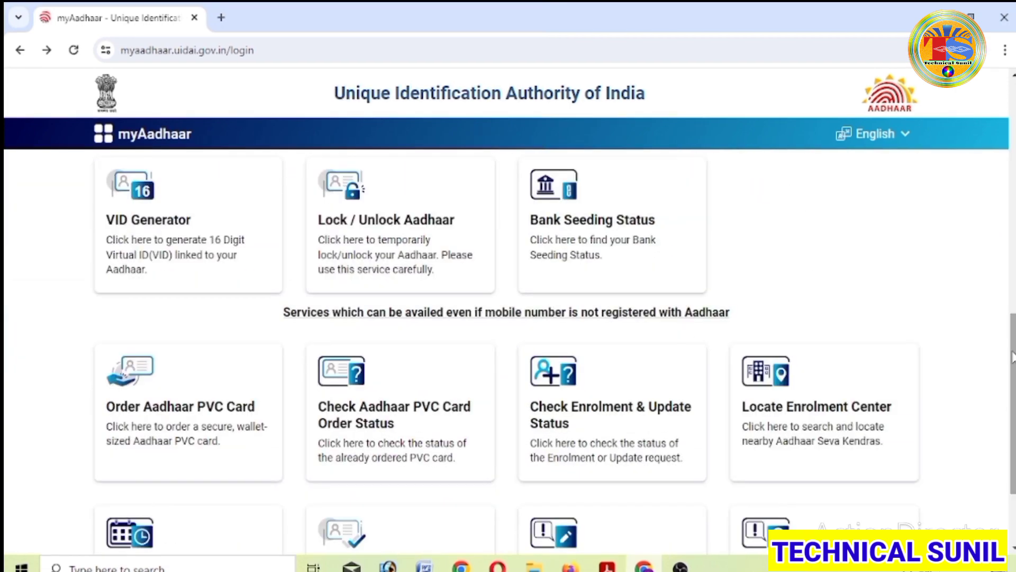
scroll(510, 350, up, 3)
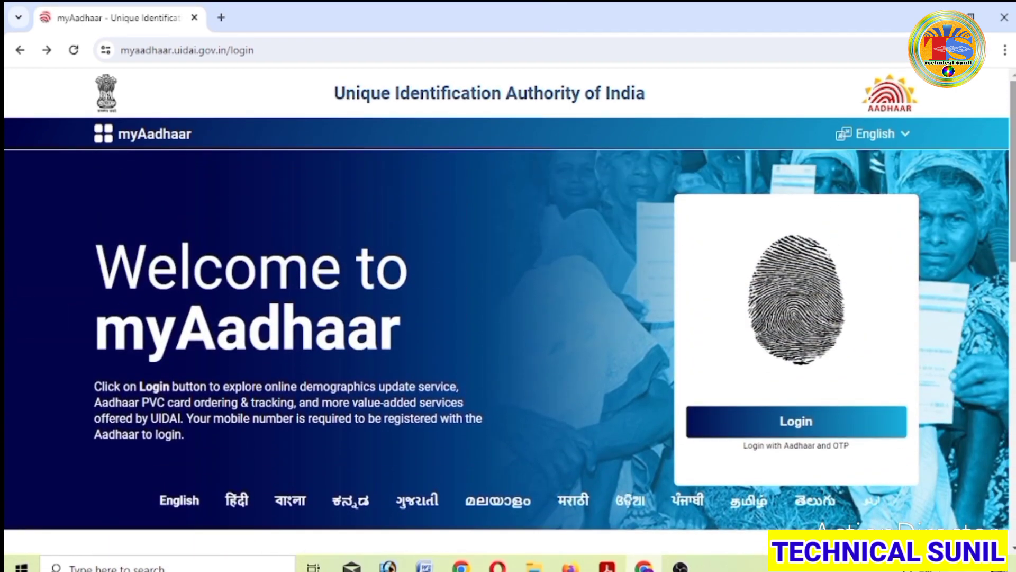
scroll(699, 241, down, 3)
scroll(699, 241, down, 3)
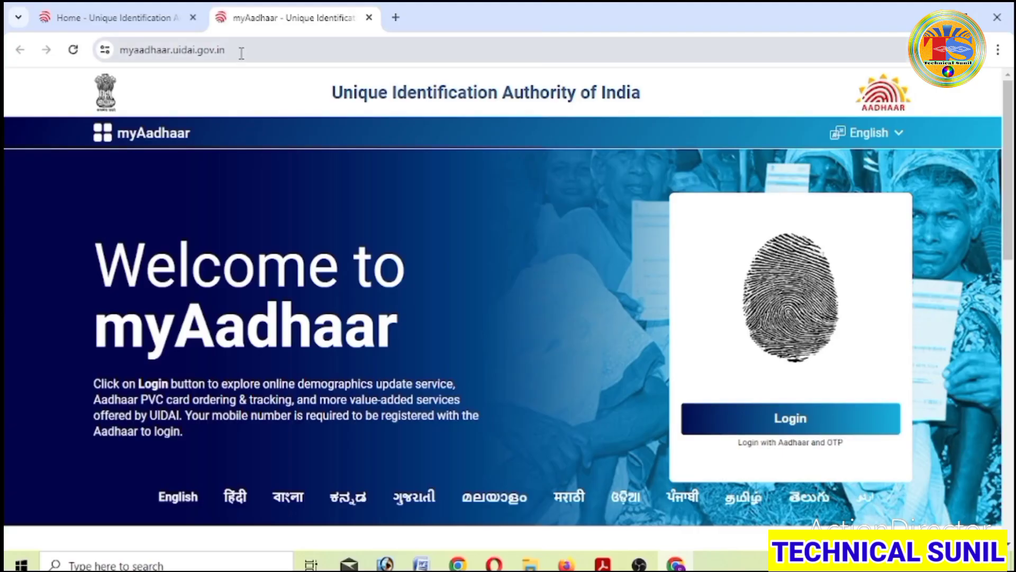
drag(243, 53, 119, 53)
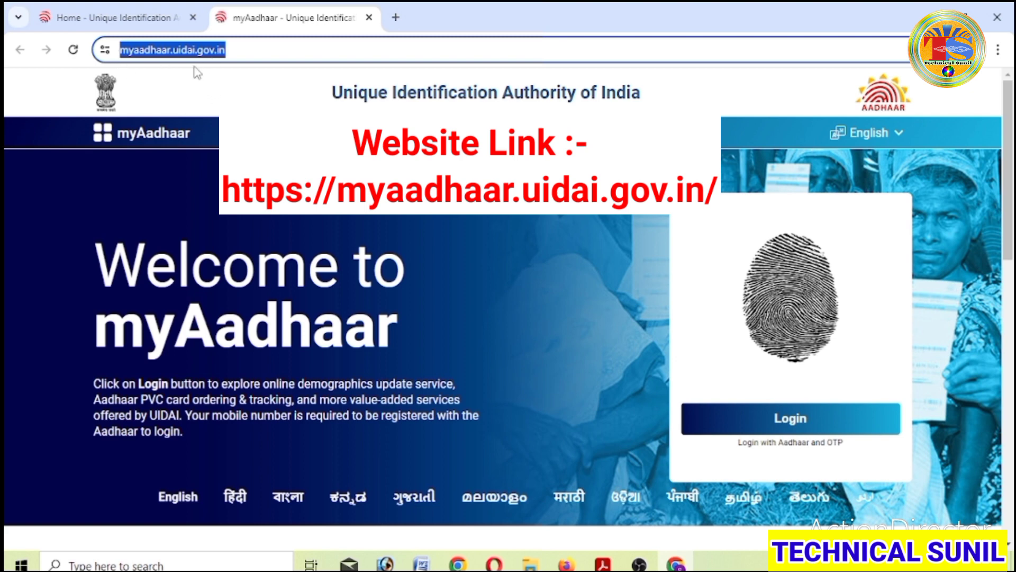
Clear the address-bar selection and start Login from the myAadhaar welcome page.
click(492, 268)
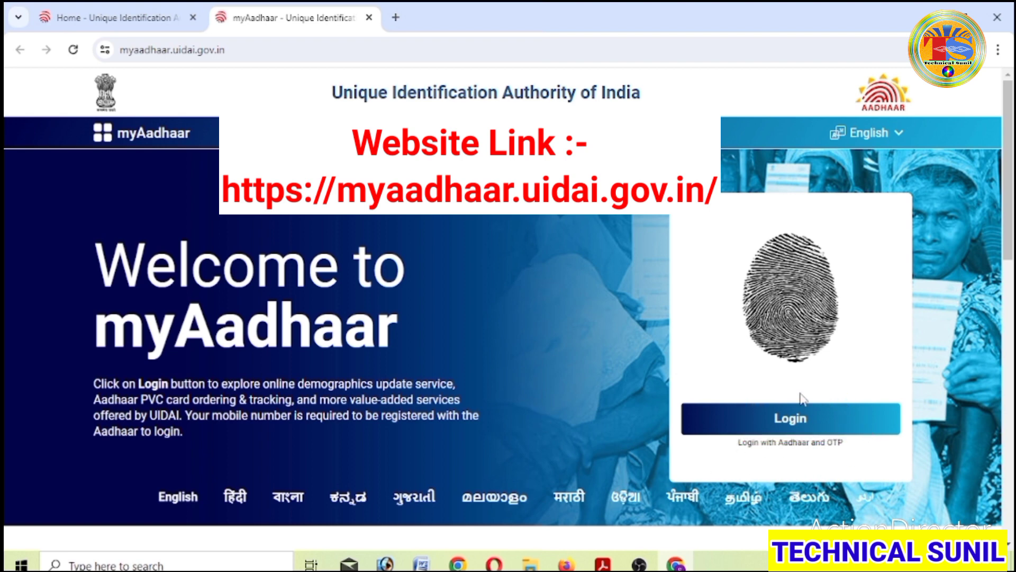
click(789, 420)
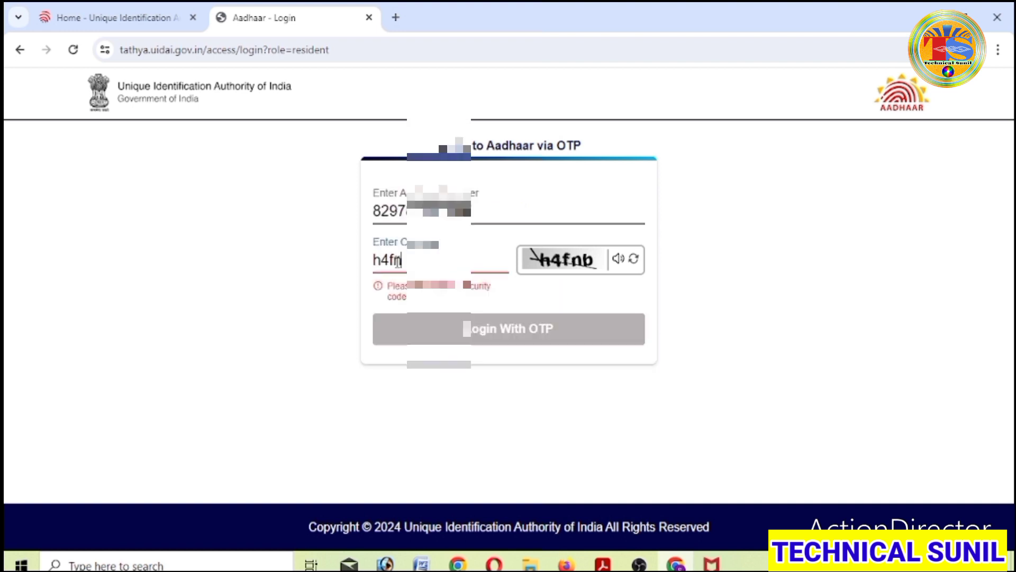
Finish the captcha, request an OTP, enter the received one-time password, and log in.
text(b)
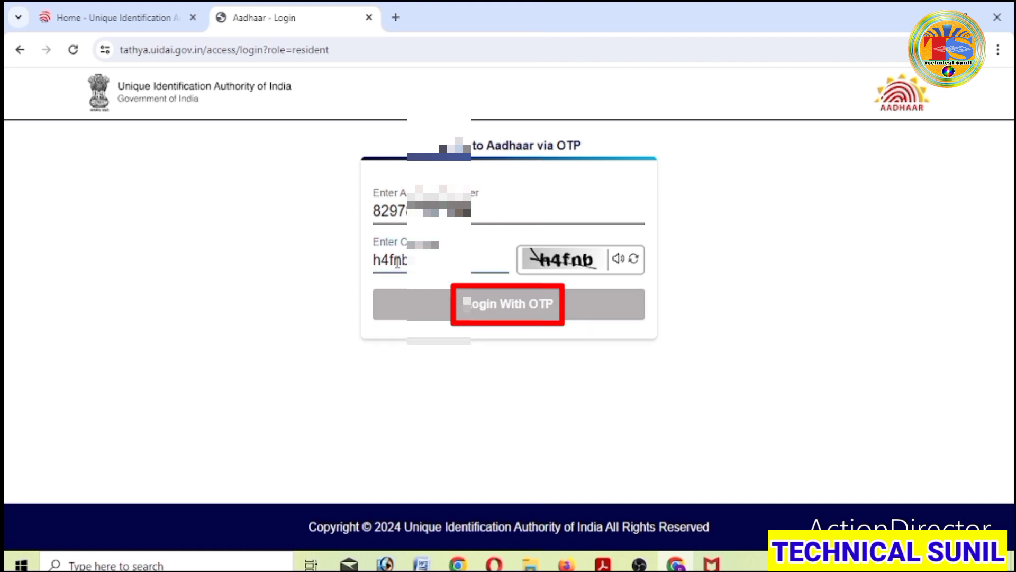
click(522, 312)
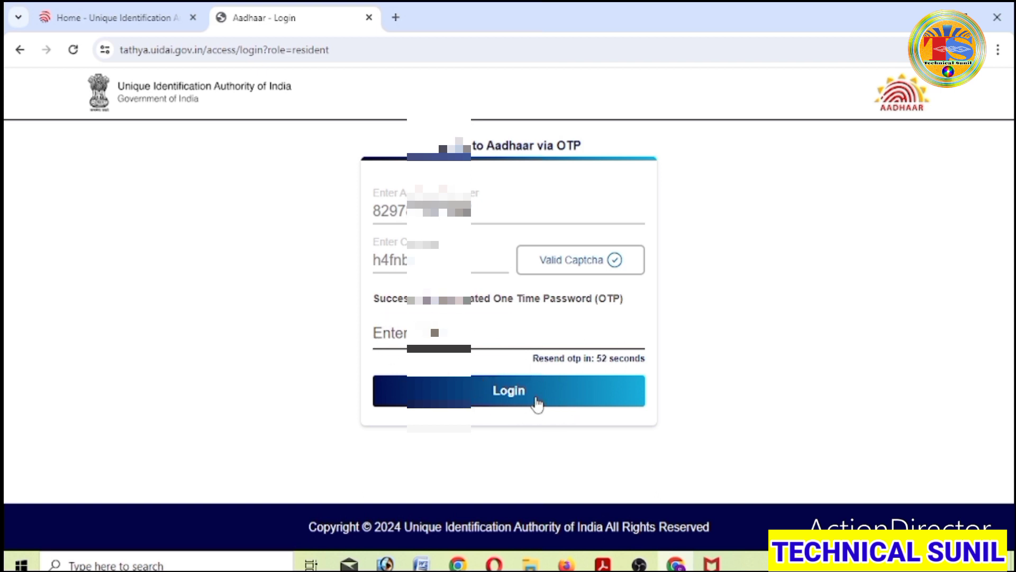
click(435, 335)
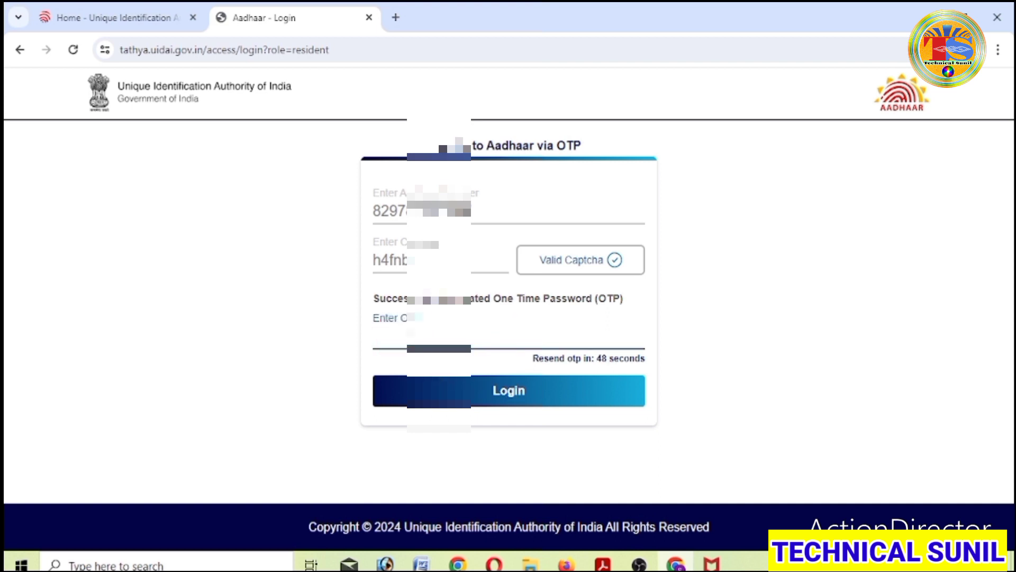
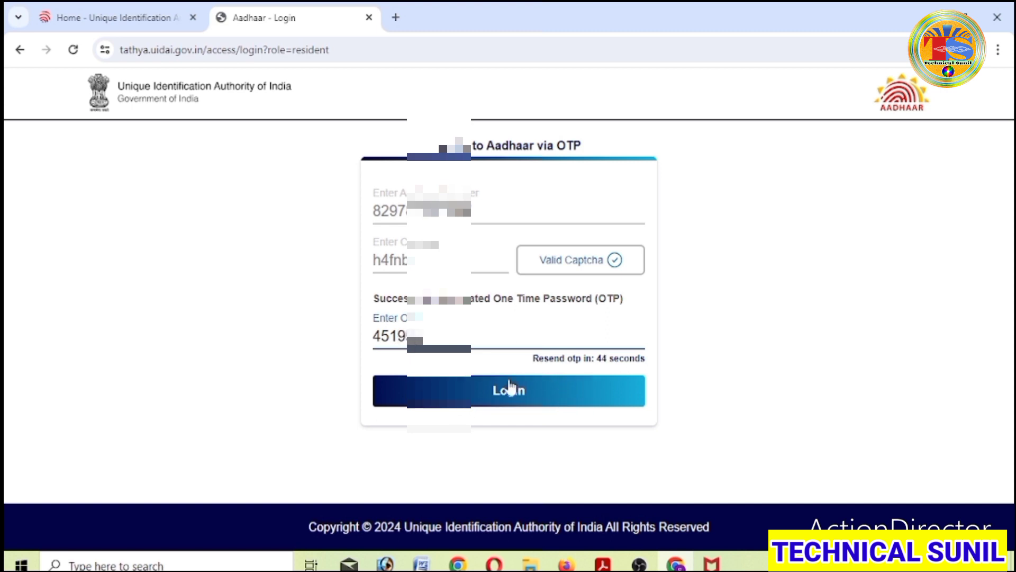
click(514, 396)
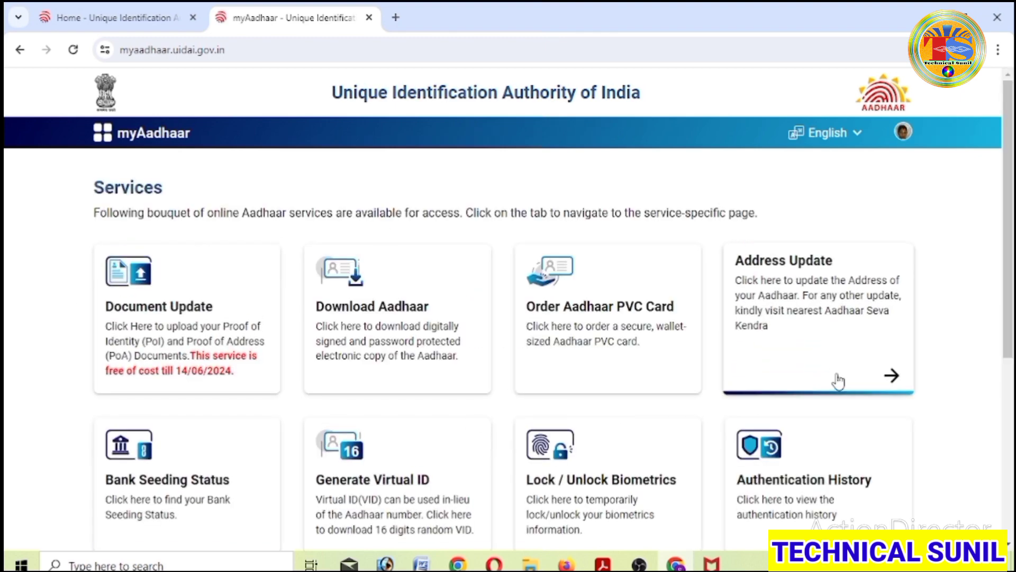
scroll(818, 436, down, 5)
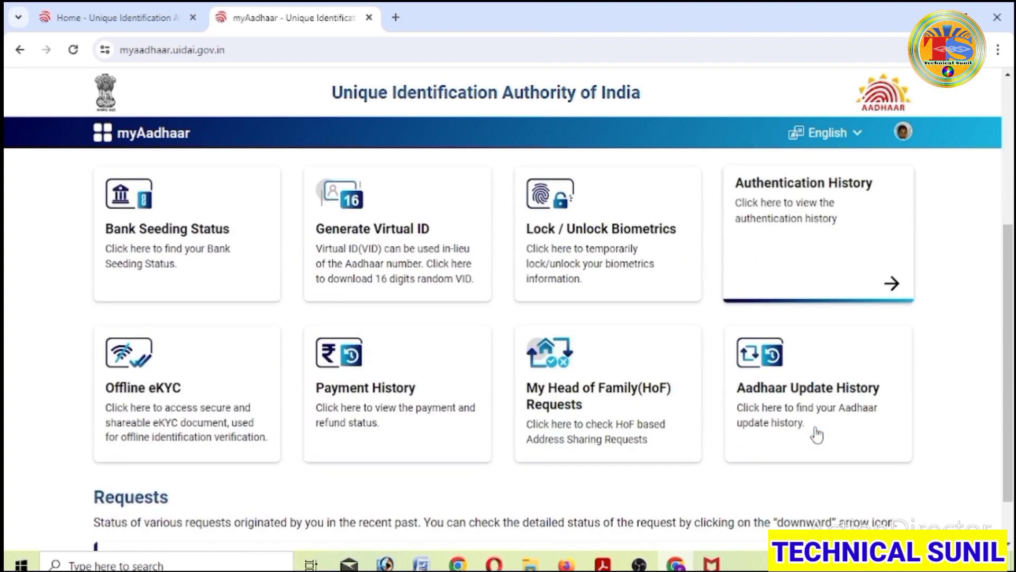
scroll(818, 436, up, 5)
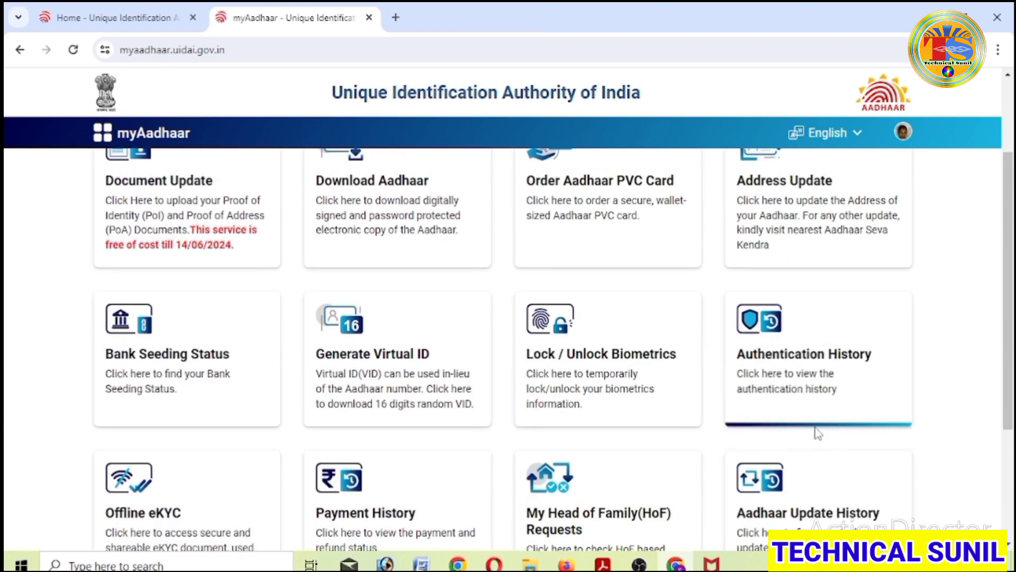
scroll(507, 354, down, 3)
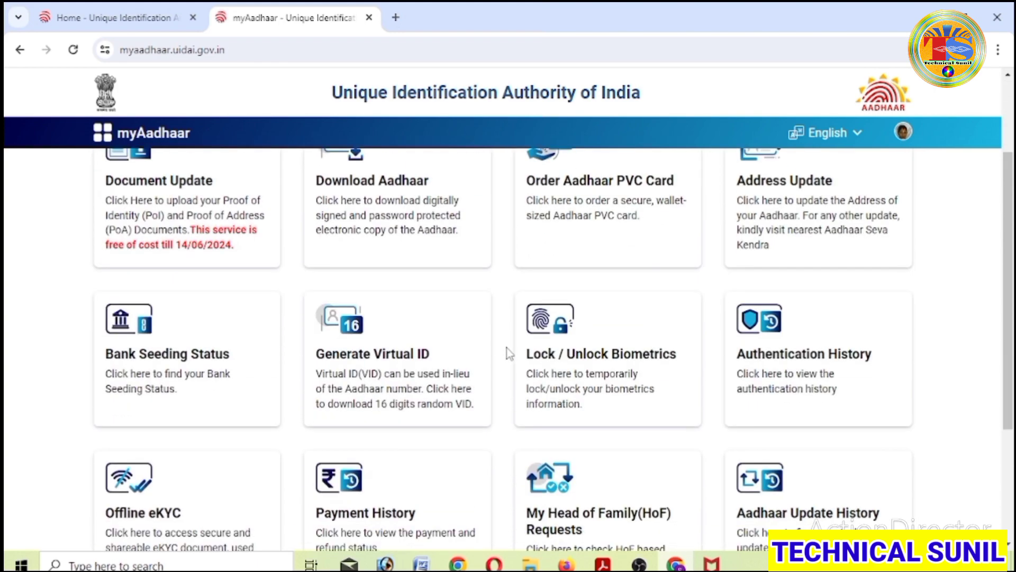
scroll(509, 354, up, 3)
scroll(509, 353, down, 6)
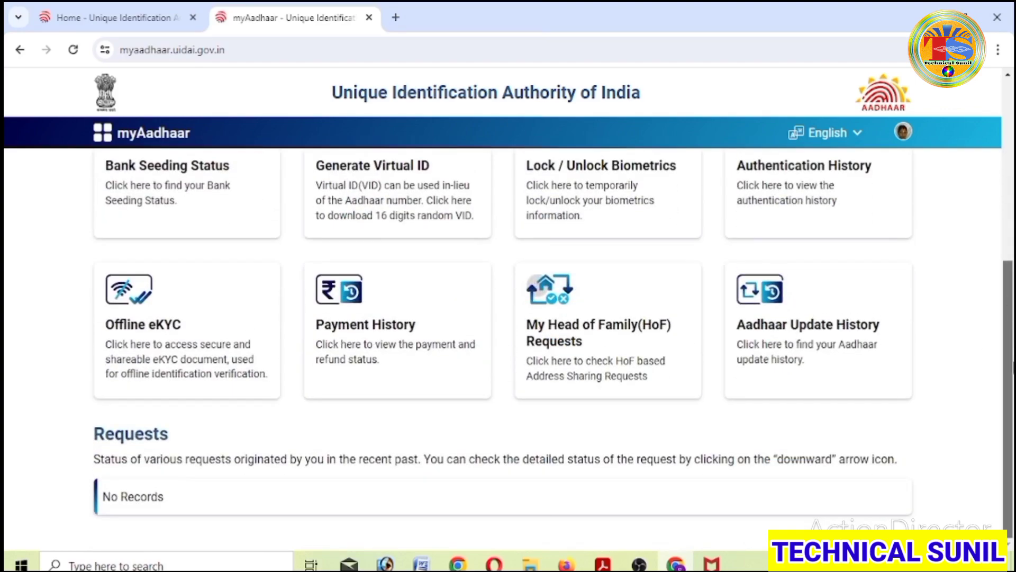
drag(1012, 316, 1013, 191)
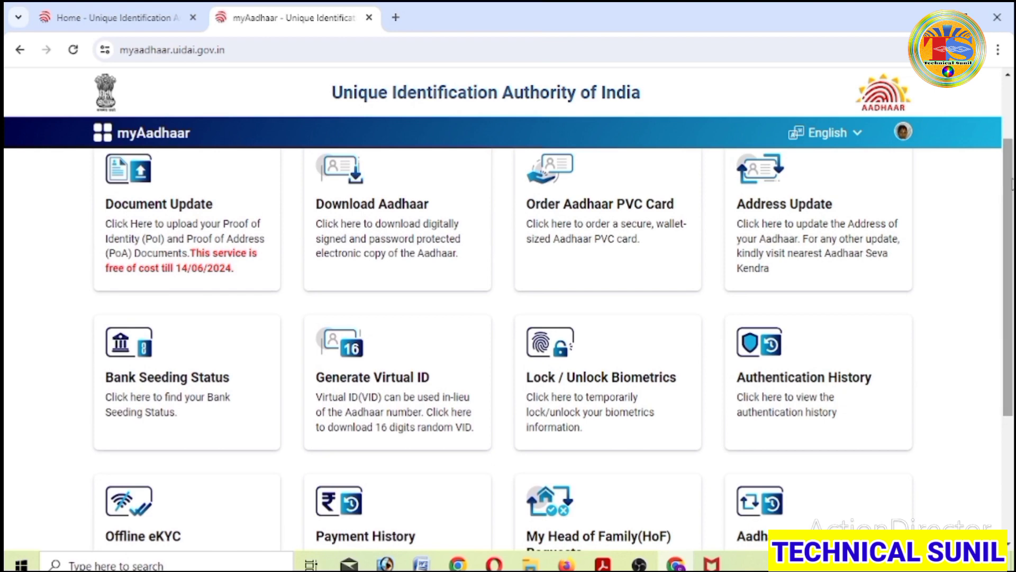
Preview the Aadhaar card from the profile avatar, close it, and launch Address Update.
click(906, 137)
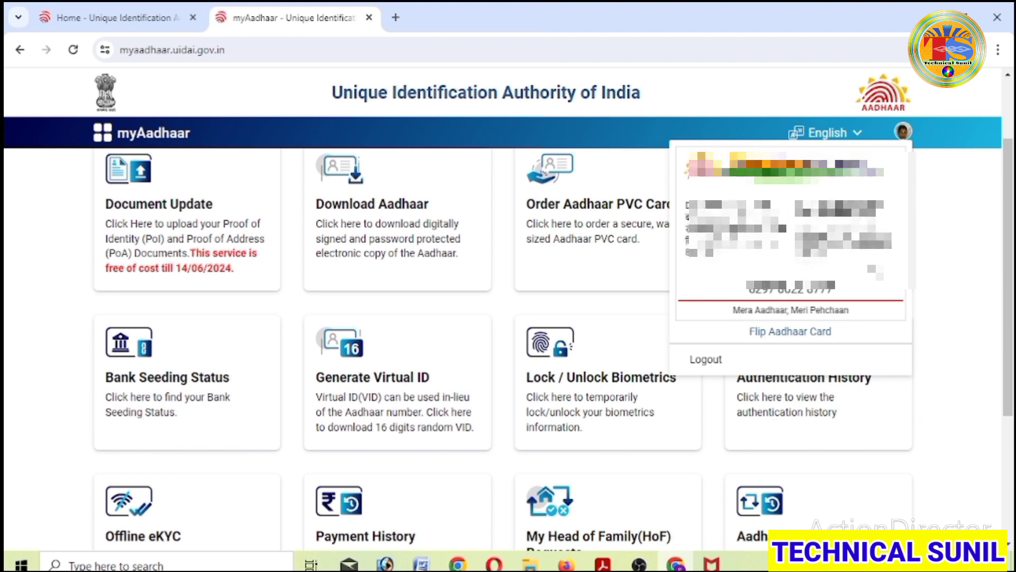
click(903, 132)
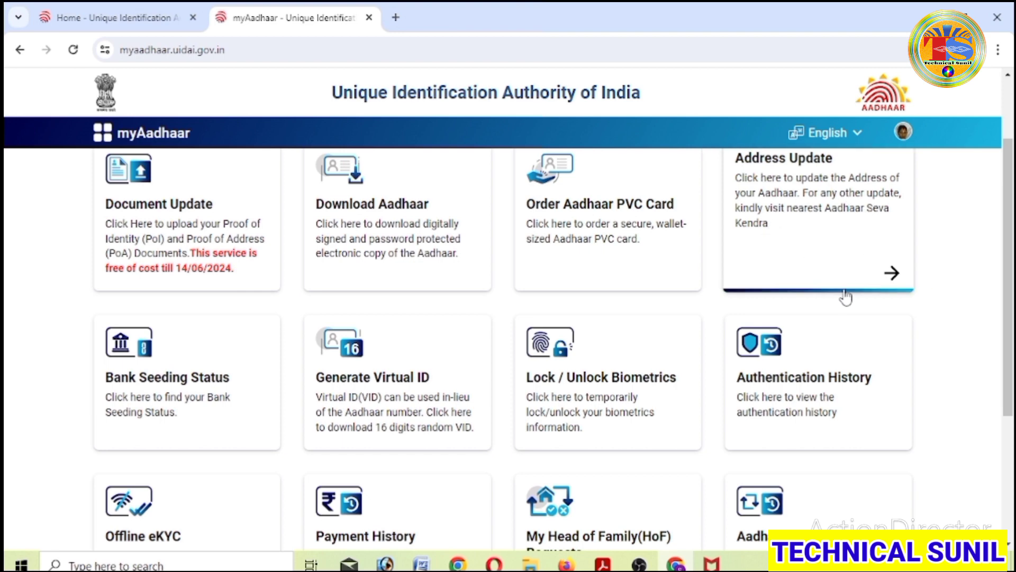
click(892, 277)
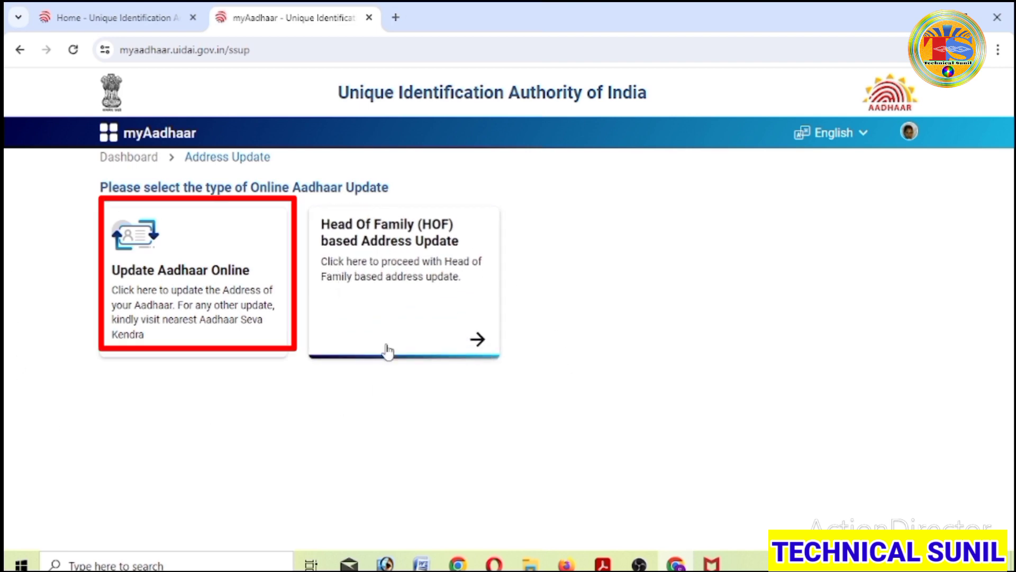
Choose Update Aadhaar Online and proceed past the How it Works steps.
click(269, 341)
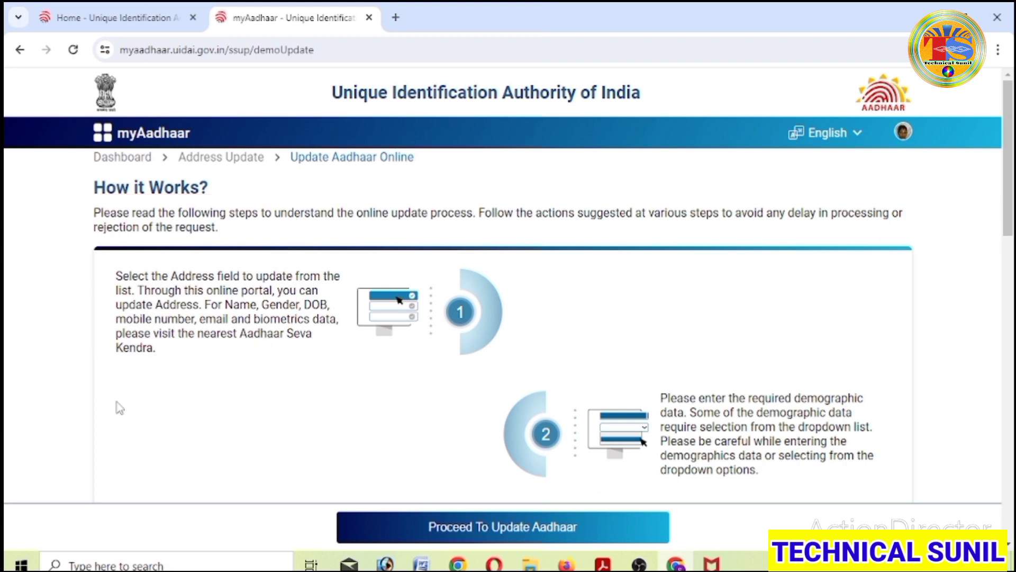
scroll(722, 469, down, 2)
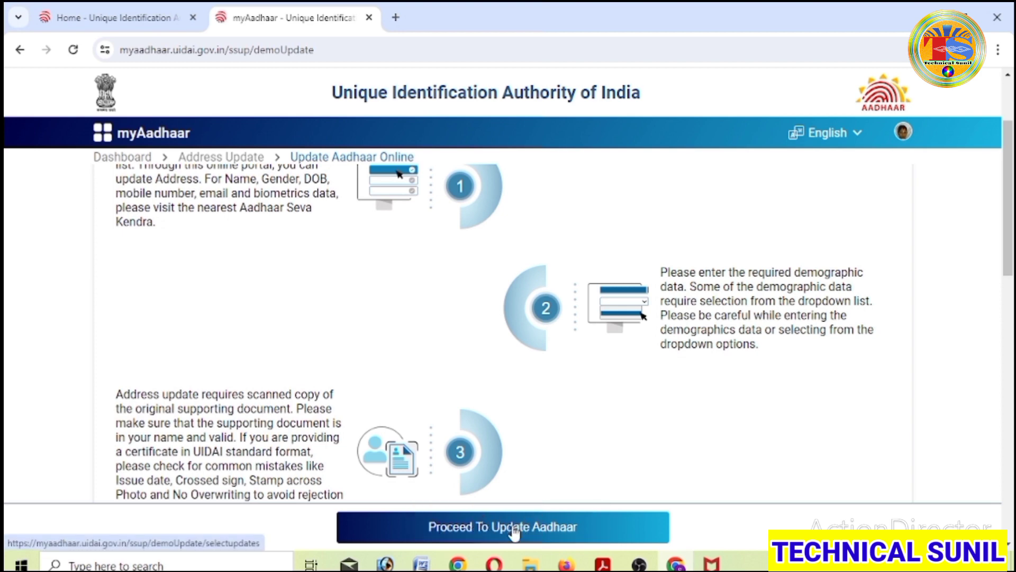
click(514, 529)
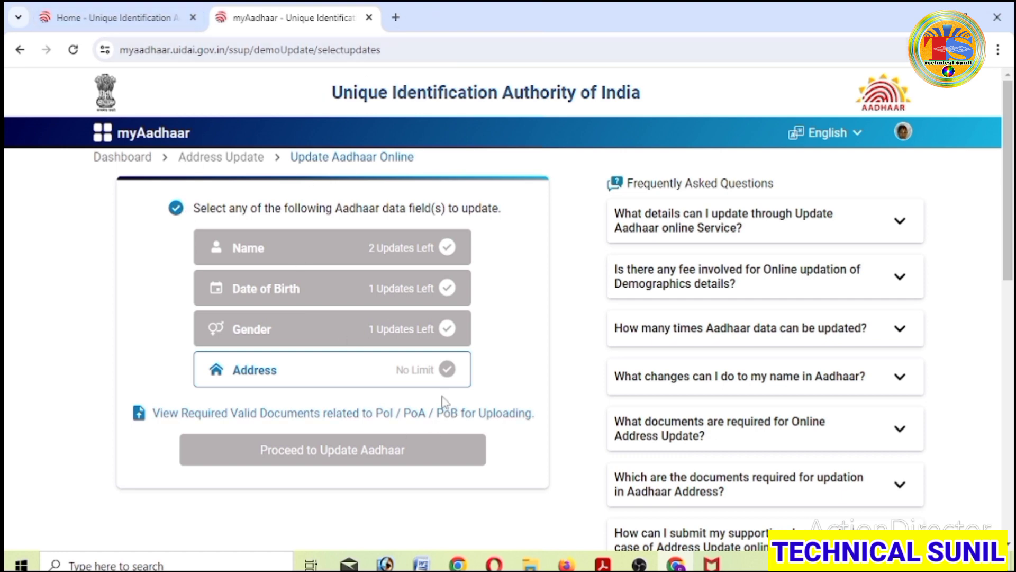
Select Address (No Limit) as the detail to update and proceed.
click(447, 371)
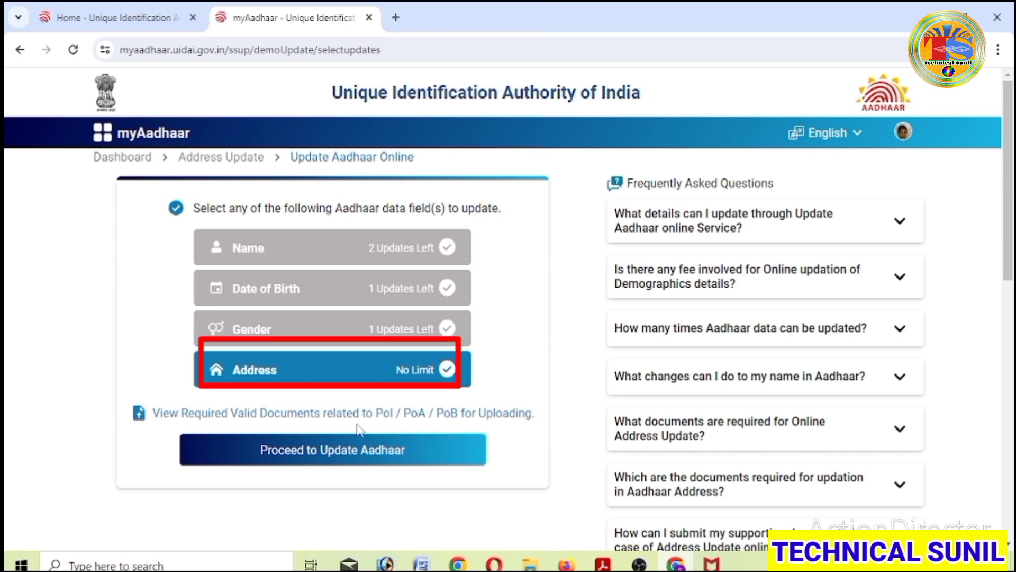
click(327, 451)
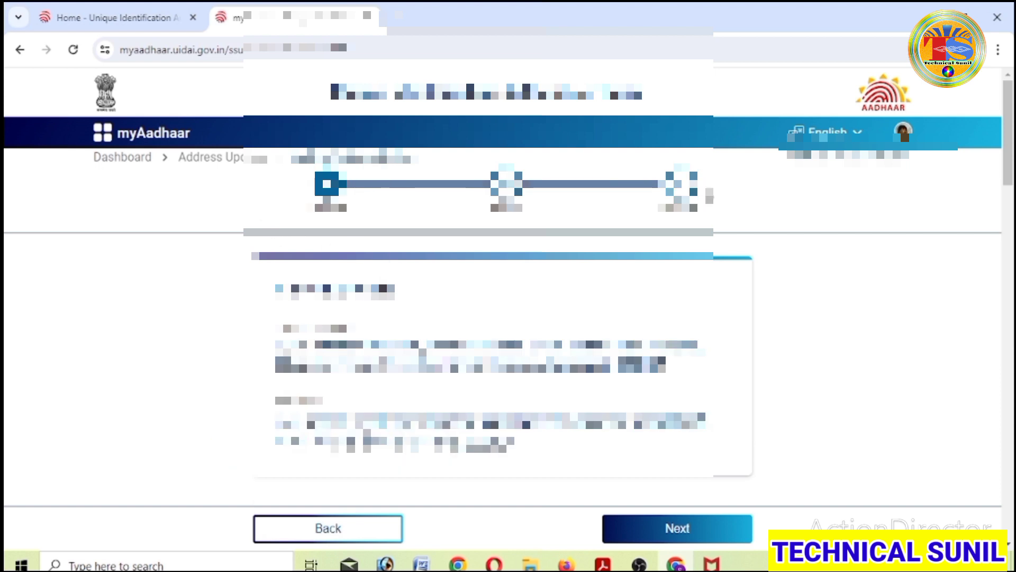
Scroll down to Details to be Updated and place the cursor in the Care of field.
scroll(502, 365, down, 3)
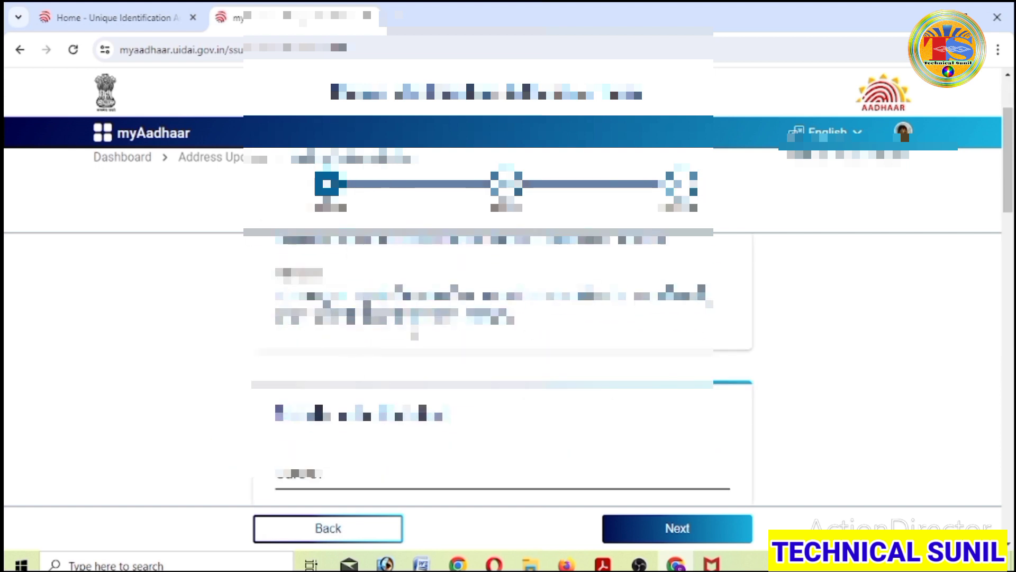
scroll(806, 373, up, 3)
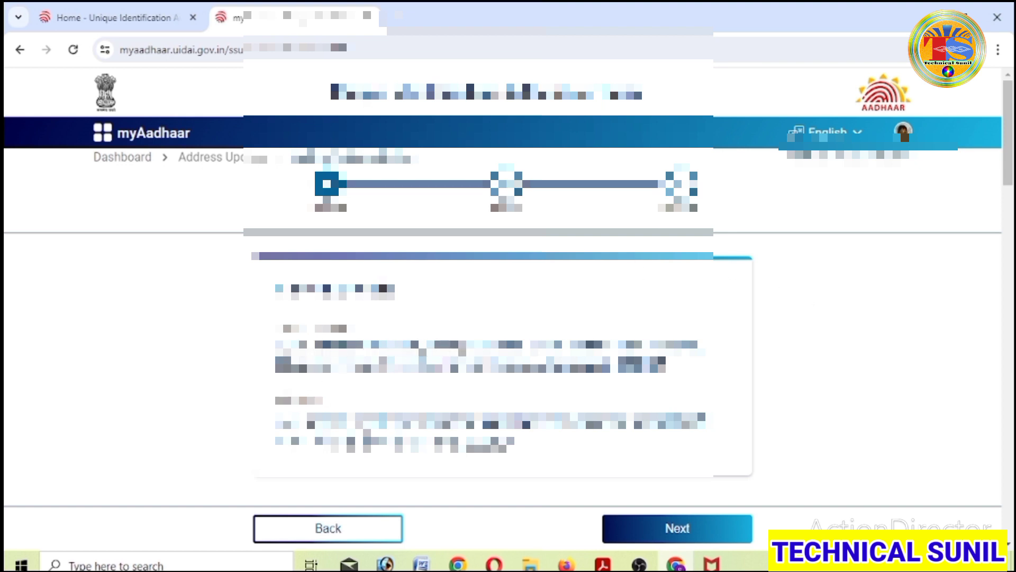
scroll(502, 365, down, 3)
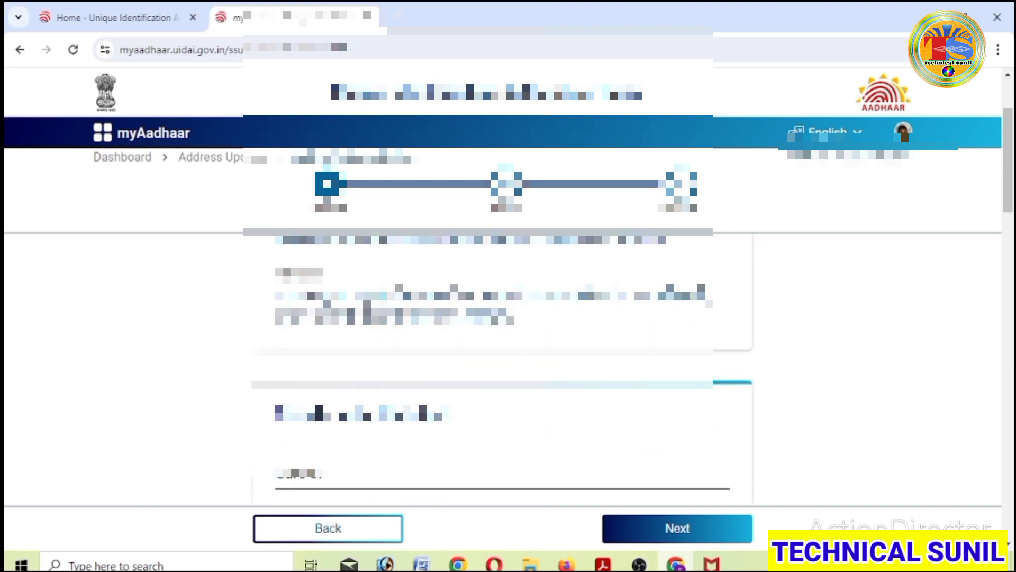
scroll(502, 365, down, 4)
scroll(502, 366, up, 1)
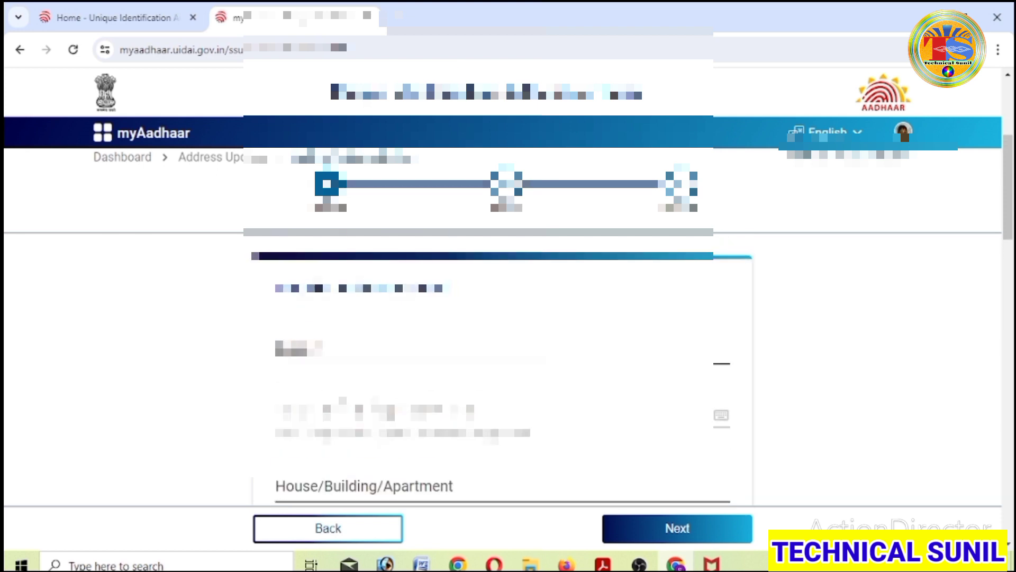
click(423, 350)
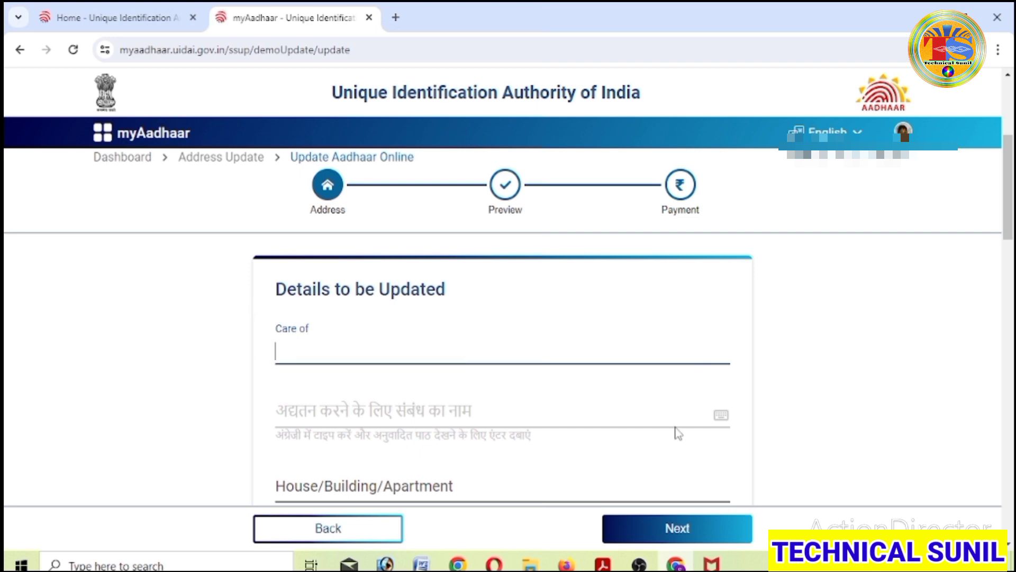
scroll(678, 433, down, 2)
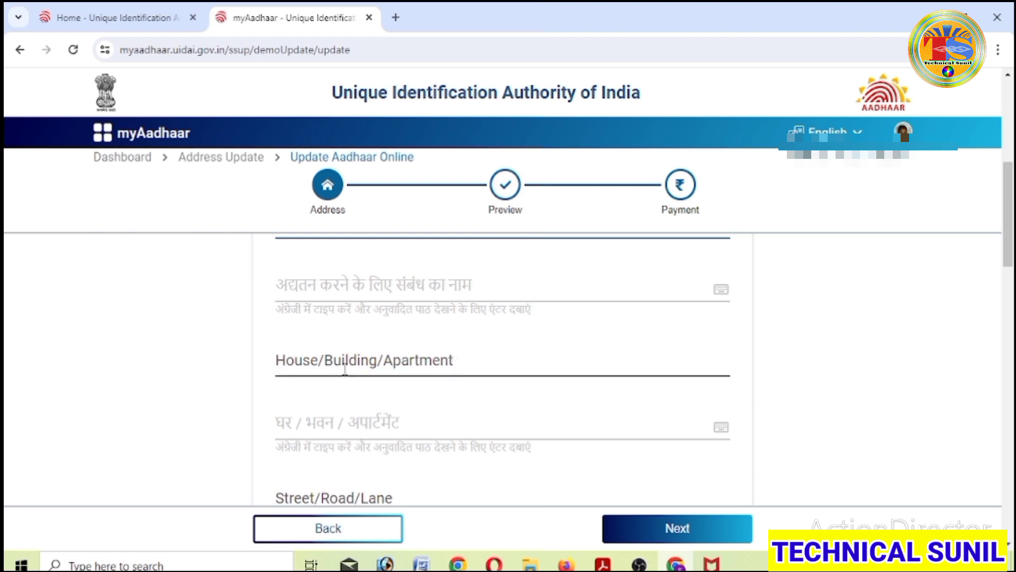
scroll(441, 400, down, 2)
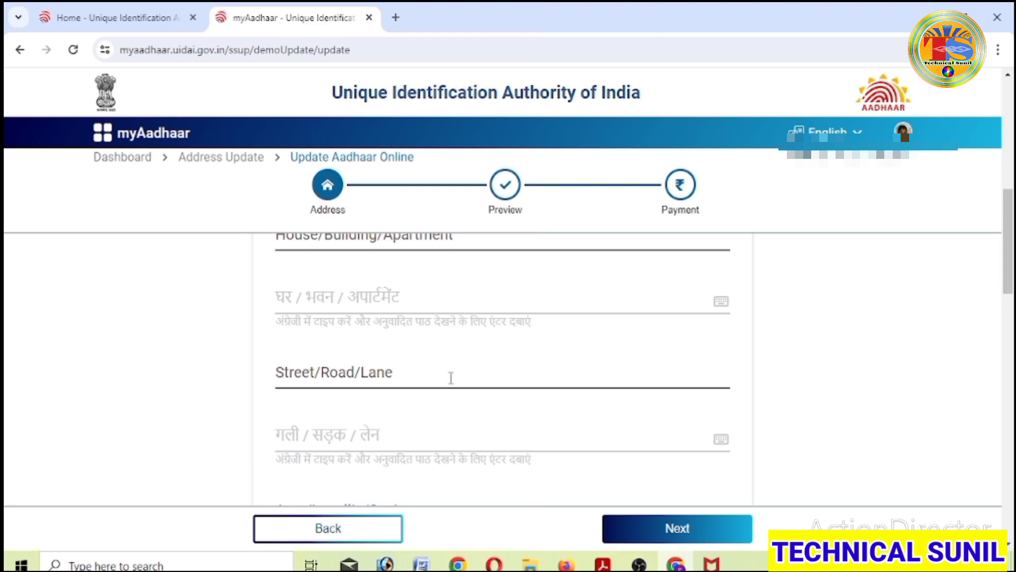
scroll(472, 383, down, 2)
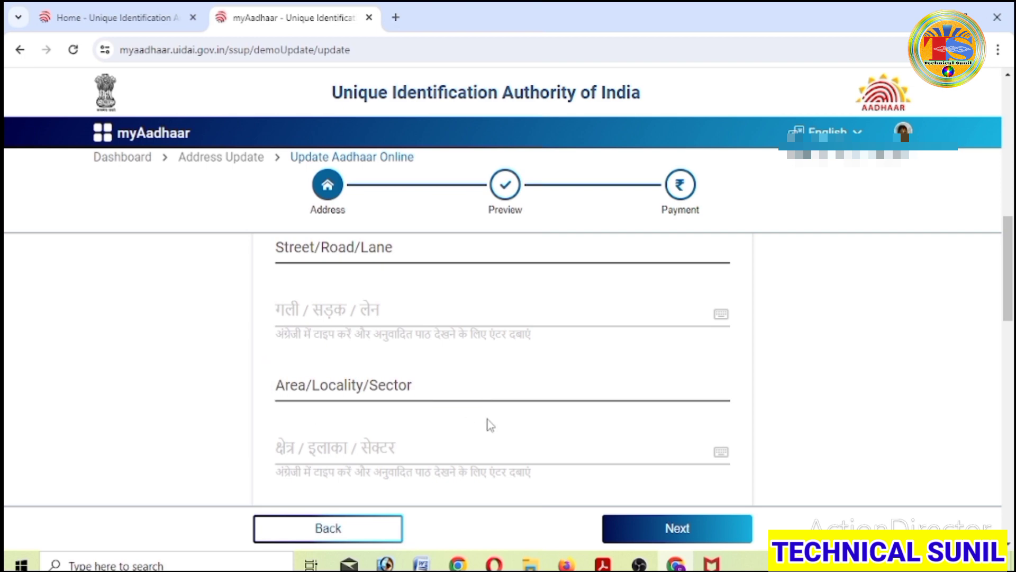
scroll(491, 425, down, 2)
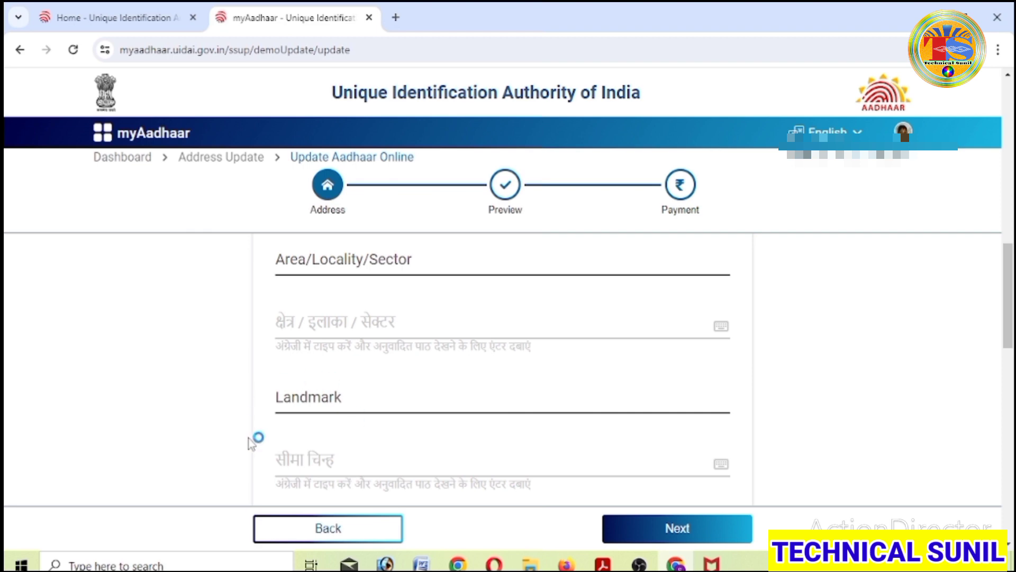
scroll(476, 427, down, 2)
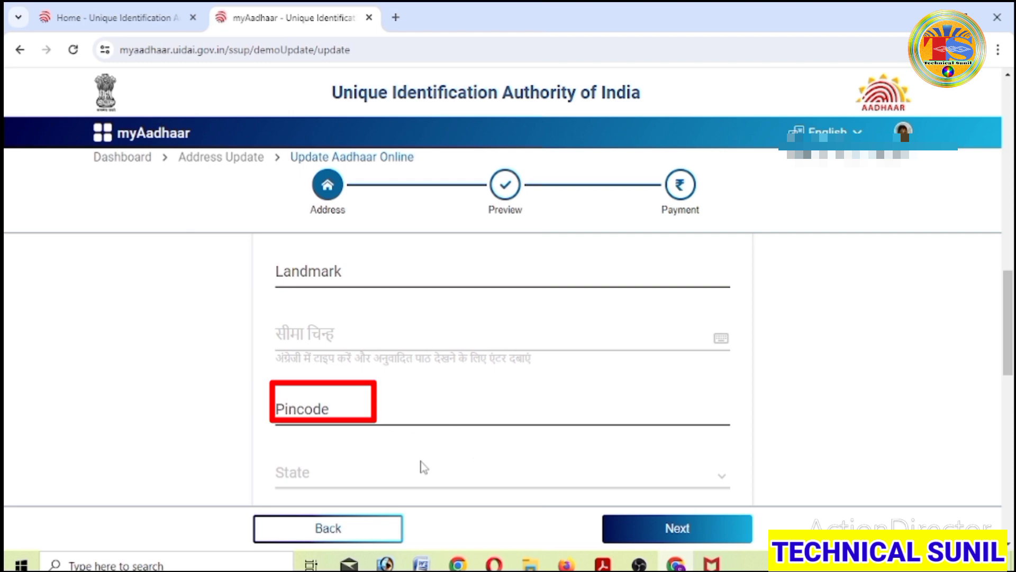
scroll(423, 467, down, 2)
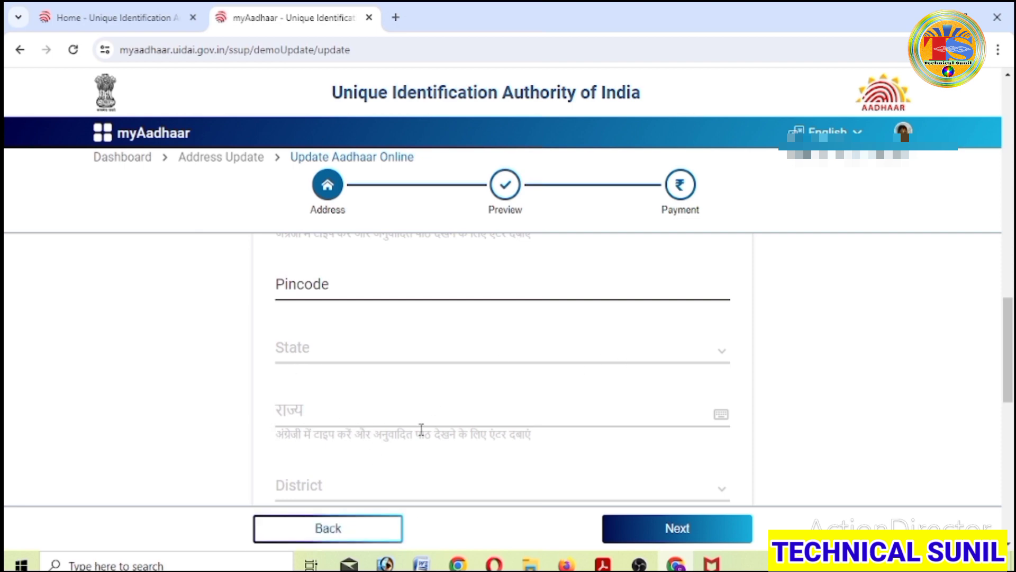
scroll(436, 456, down, 2)
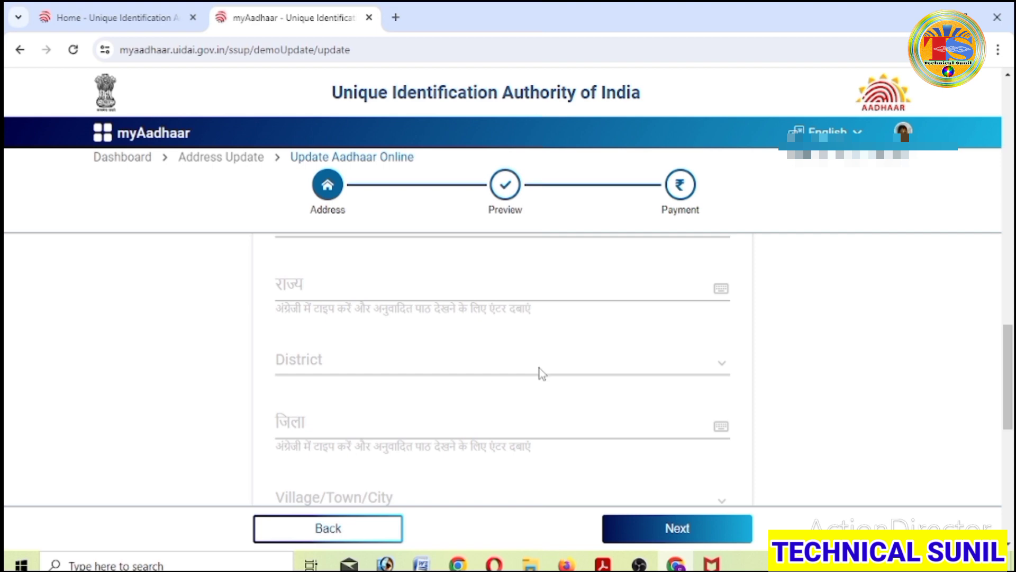
scroll(541, 373, down, 2)
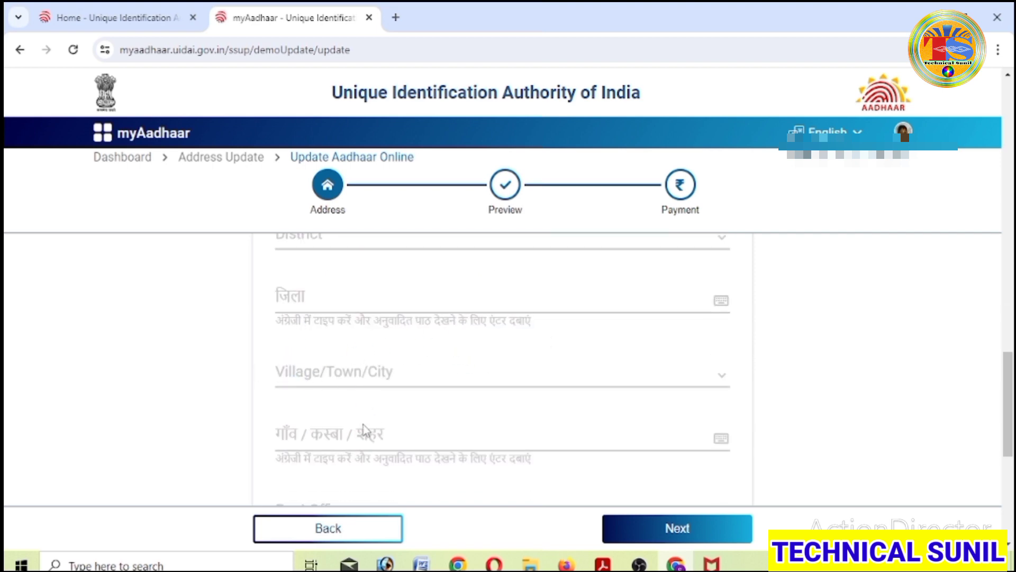
scroll(364, 430, down, 2)
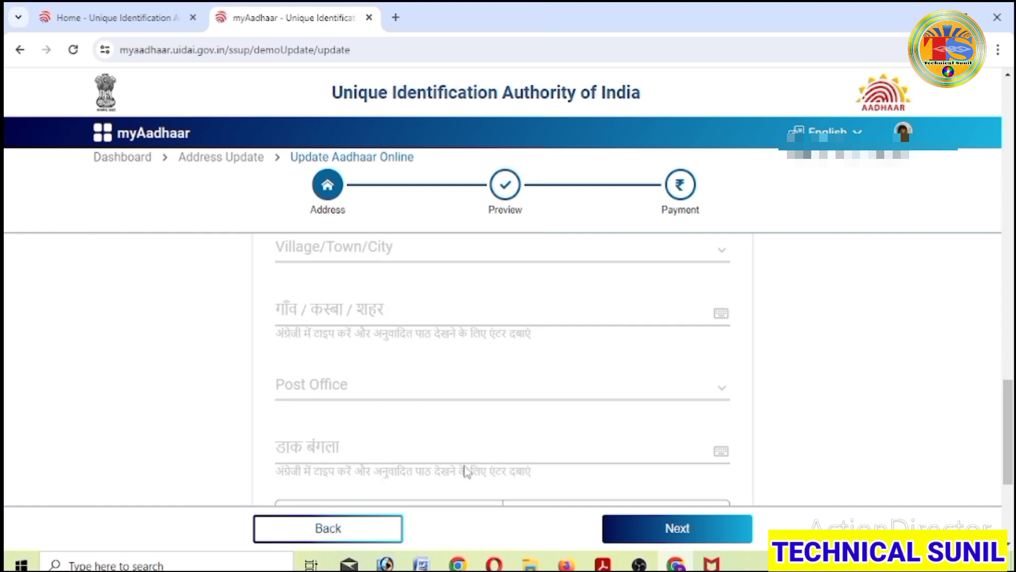
scroll(468, 464, up, 2)
scroll(472, 460, up, 8)
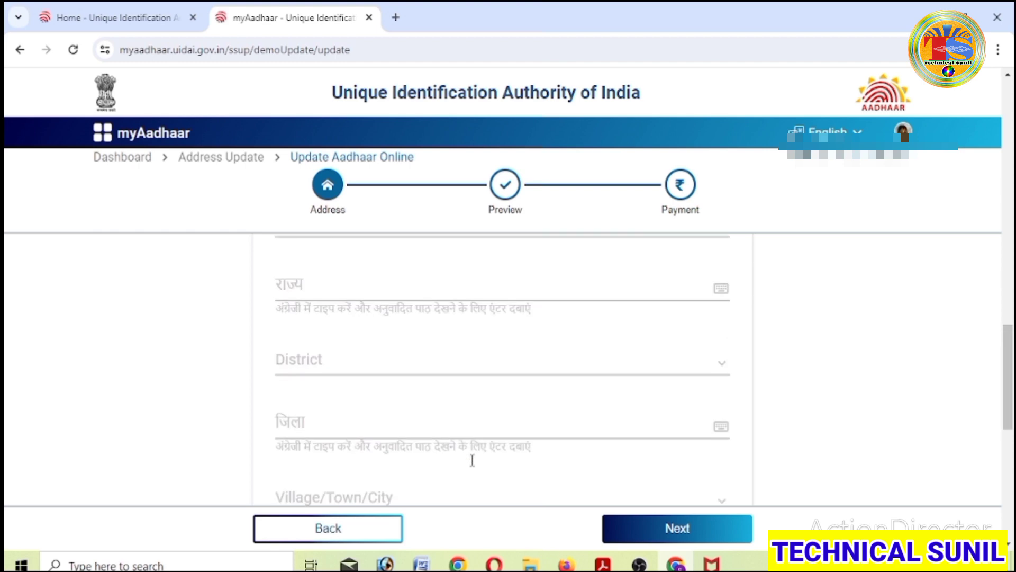
Complete the entry '23', choose the village from Village/Town/City, and scroll to the document section.
text(2)
text(3)
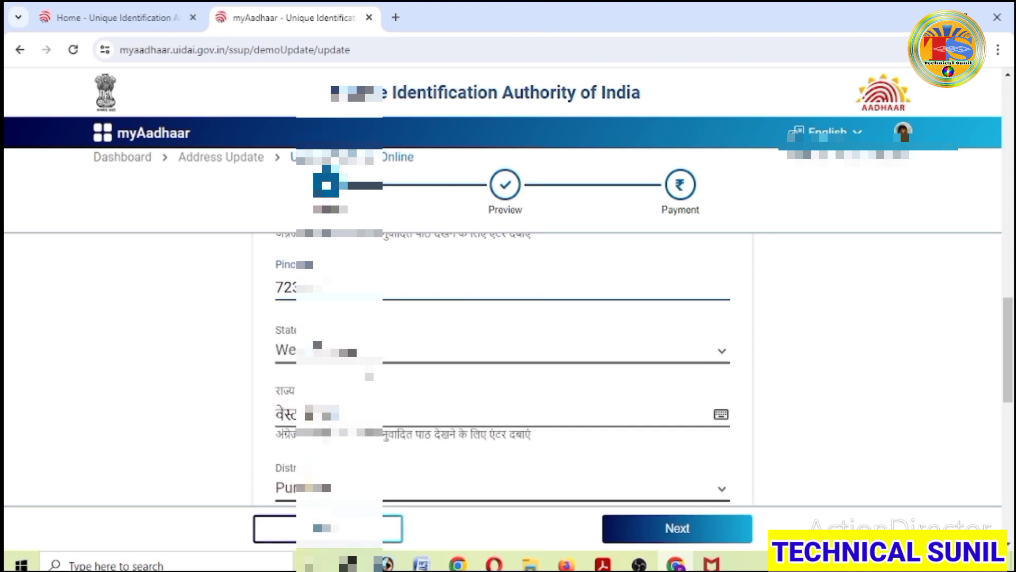
scroll(727, 364, down, 2)
scroll(608, 381, down, 2)
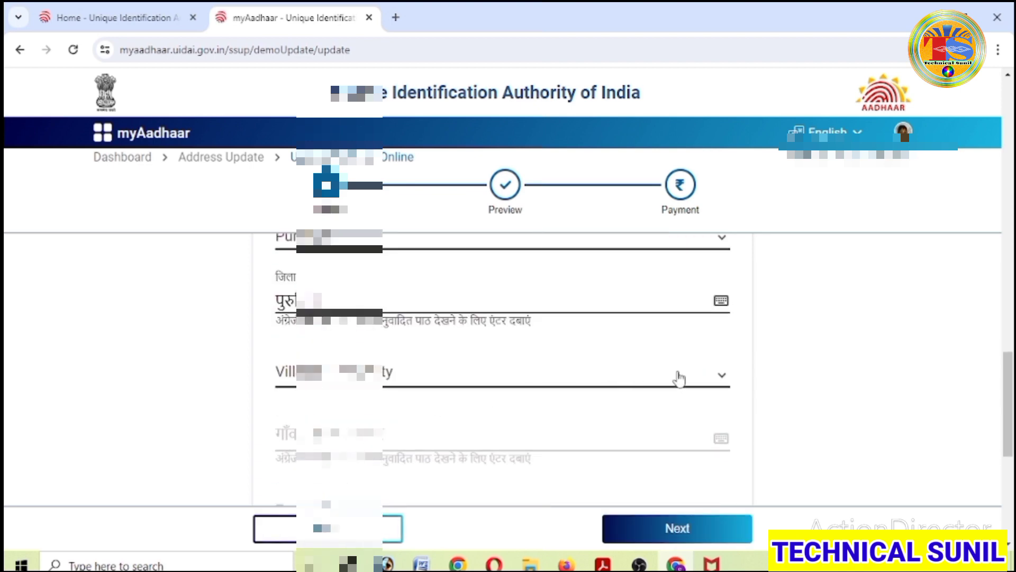
click(721, 380)
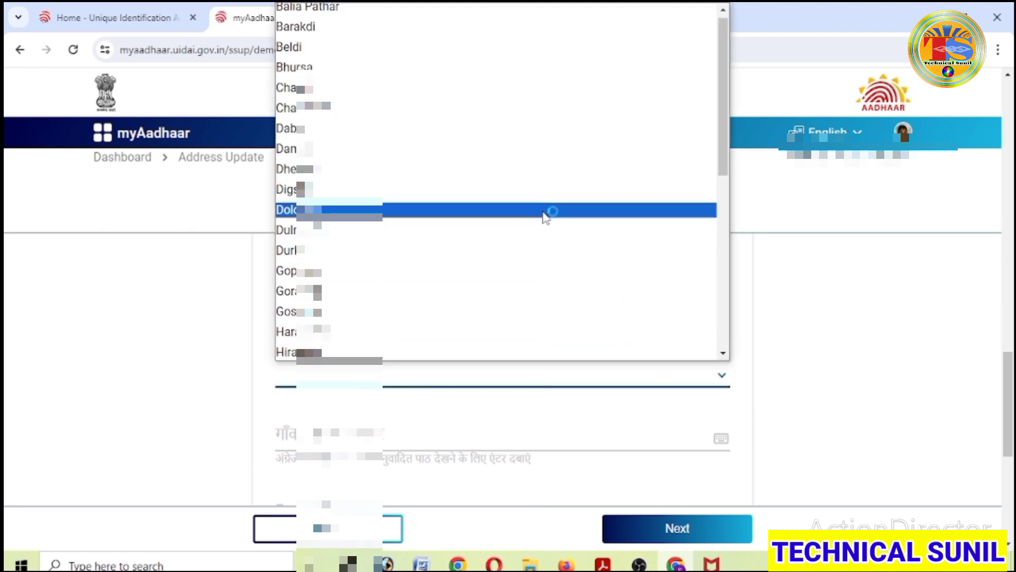
click(524, 88)
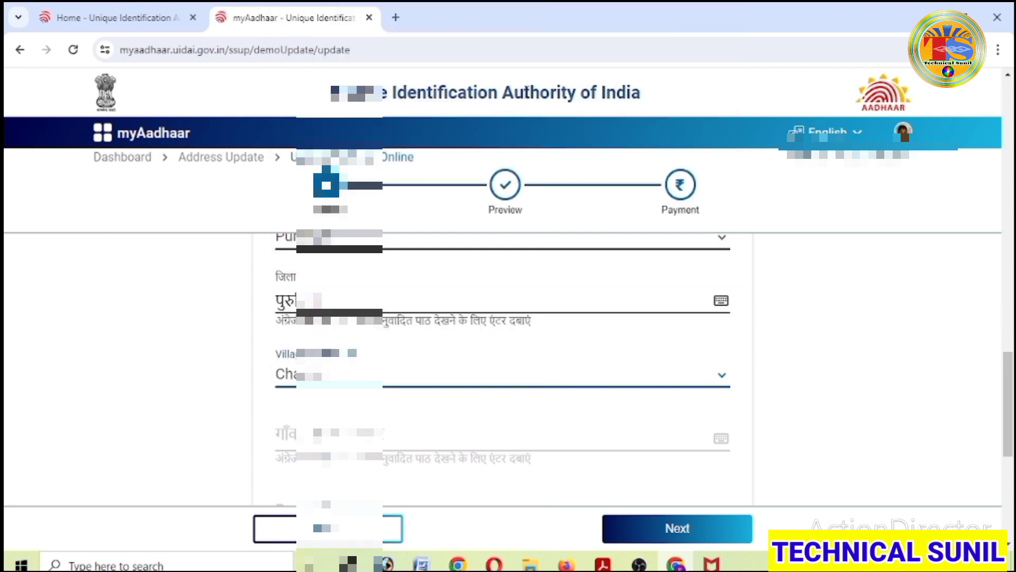
scroll(528, 368, down, 2)
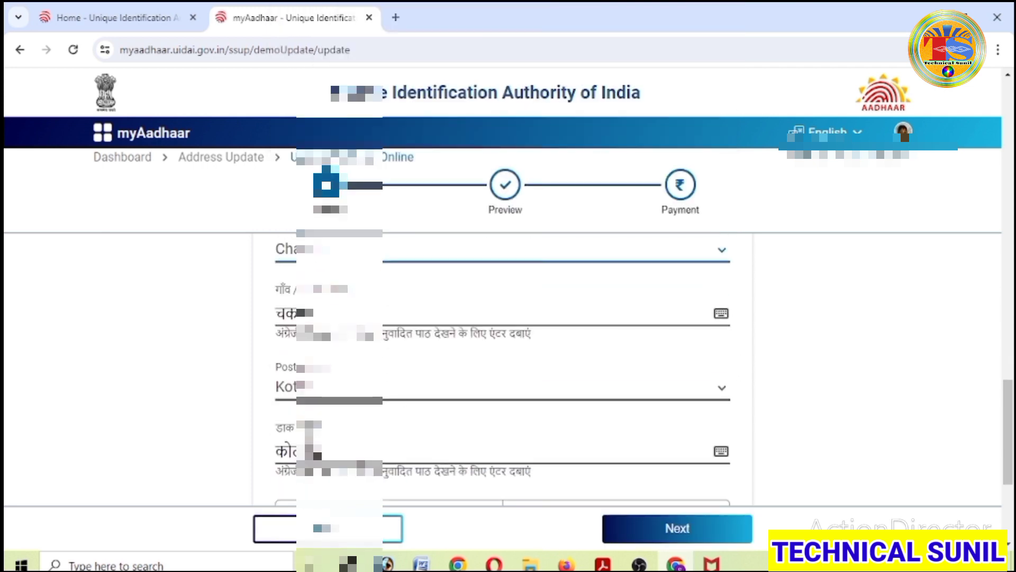
scroll(503, 429, down, 2)
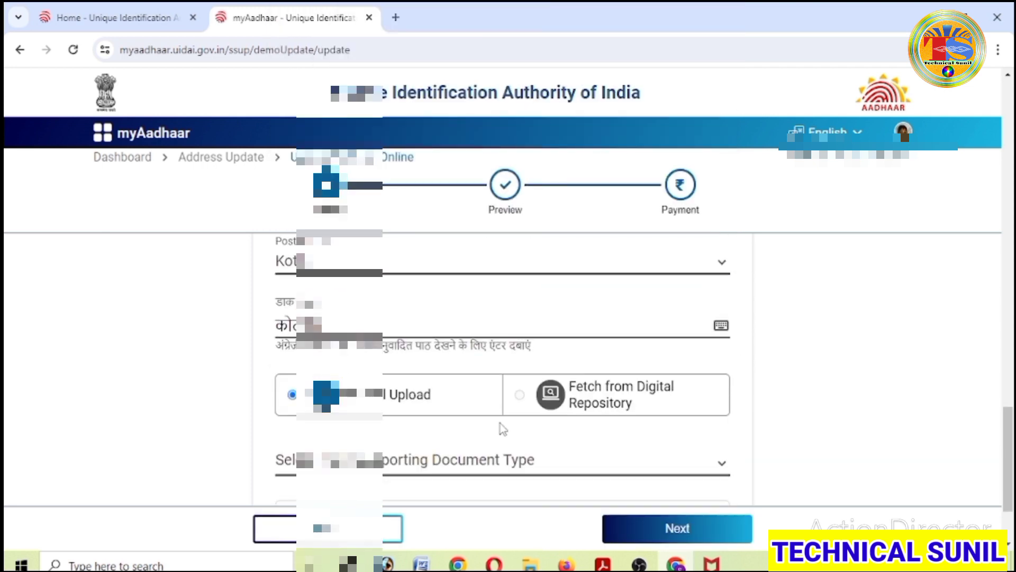
scroll(503, 429, down, 2)
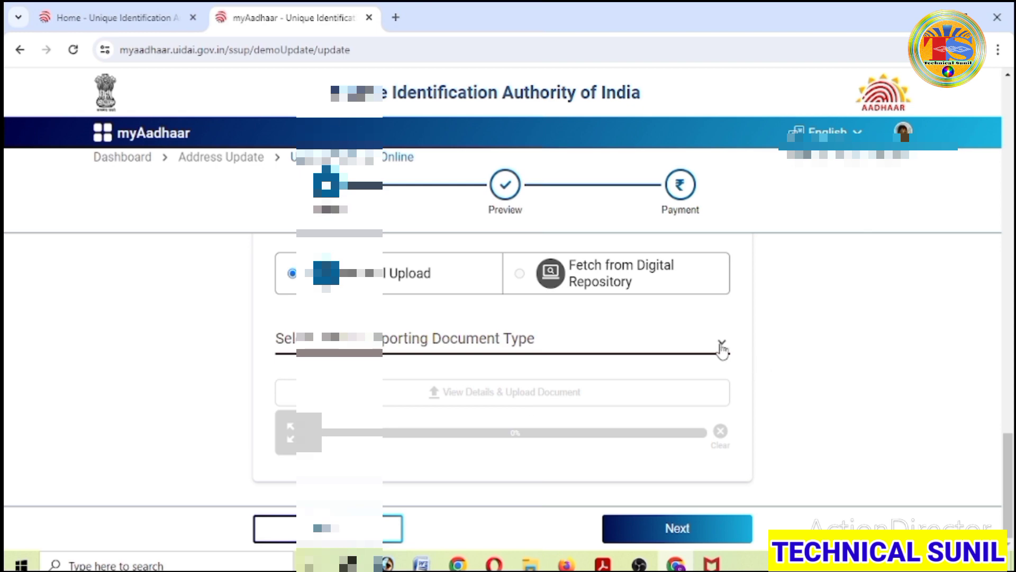
Choose Voter Identity Card / e-Voter Identity Card from the Supporting Document Type list.
click(723, 350)
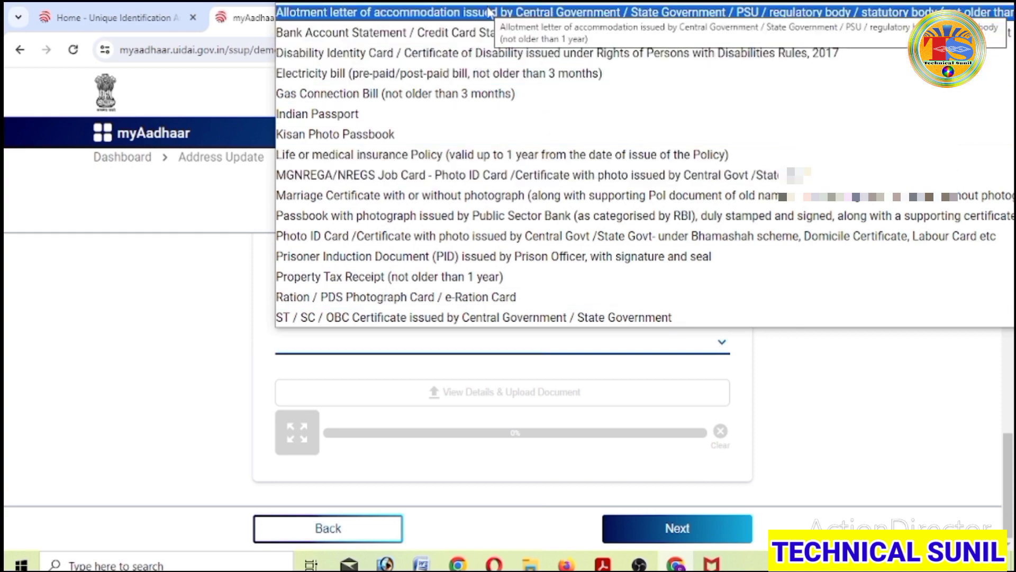
scroll(479, 138, down, 5)
scroll(476, 154, up, 5)
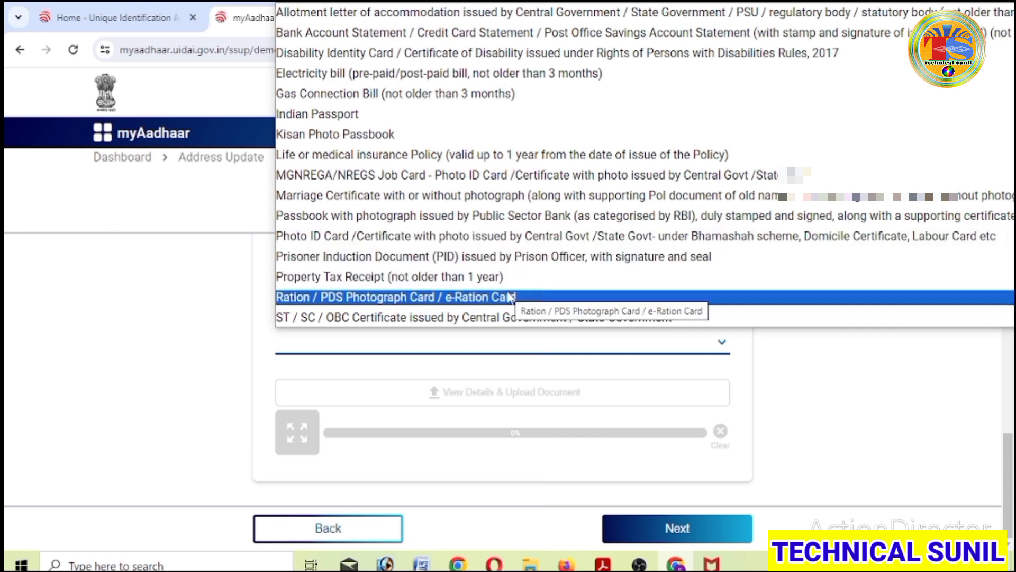
scroll(510, 297, down, 5)
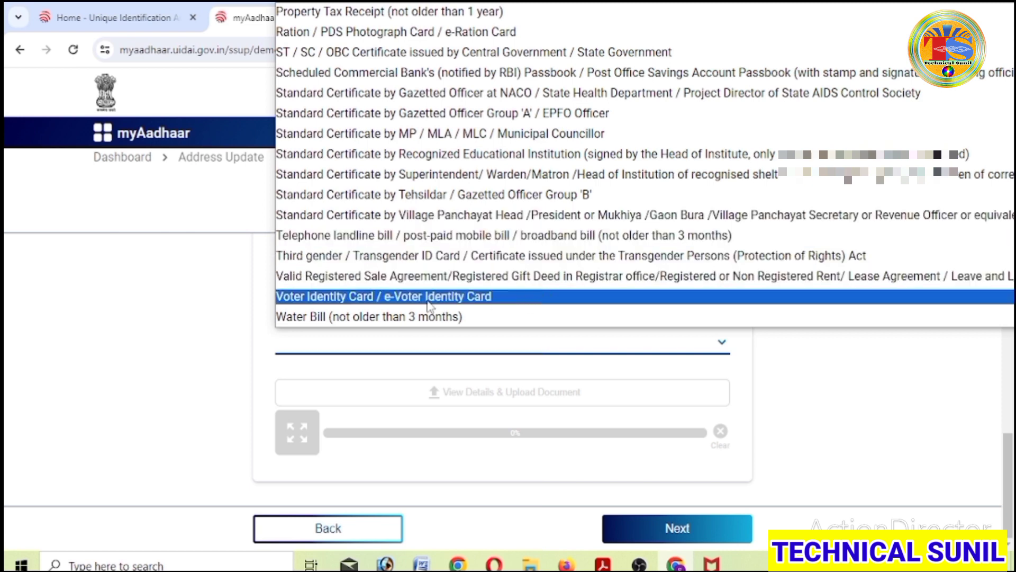
click(484, 298)
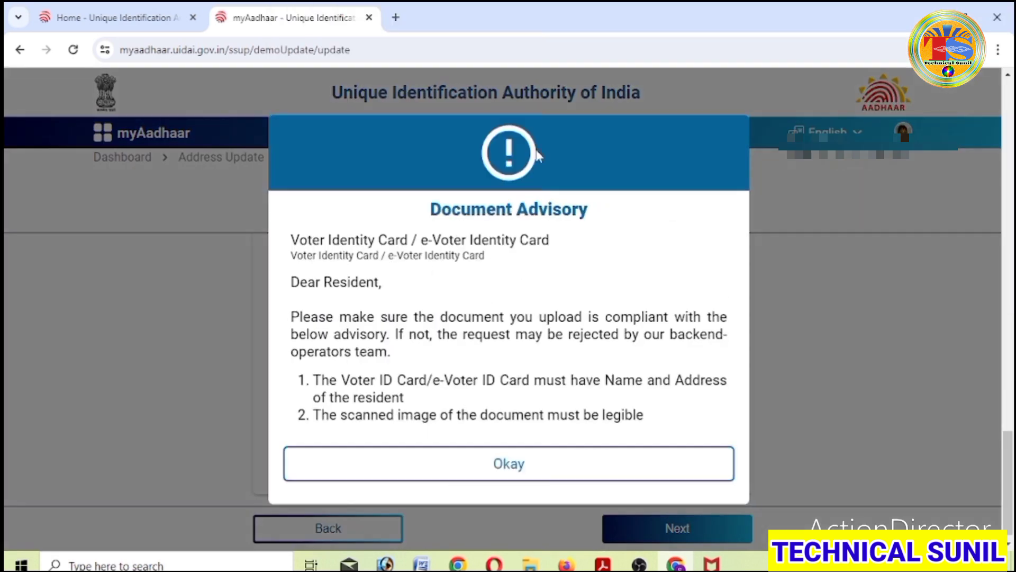
Dismiss the advisory and upload the Voter ID PDF as the supporting document.
click(509, 469)
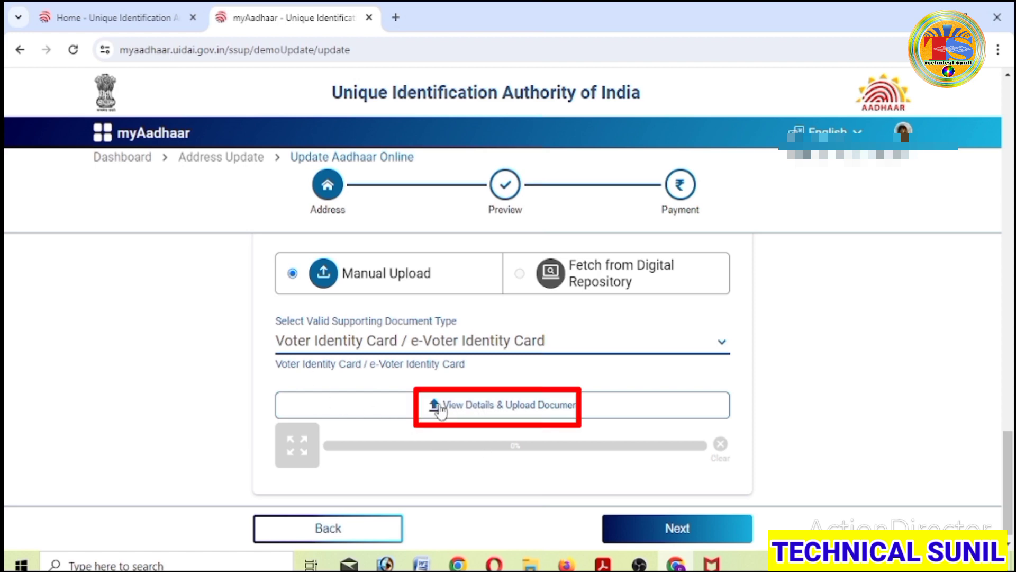
click(465, 411)
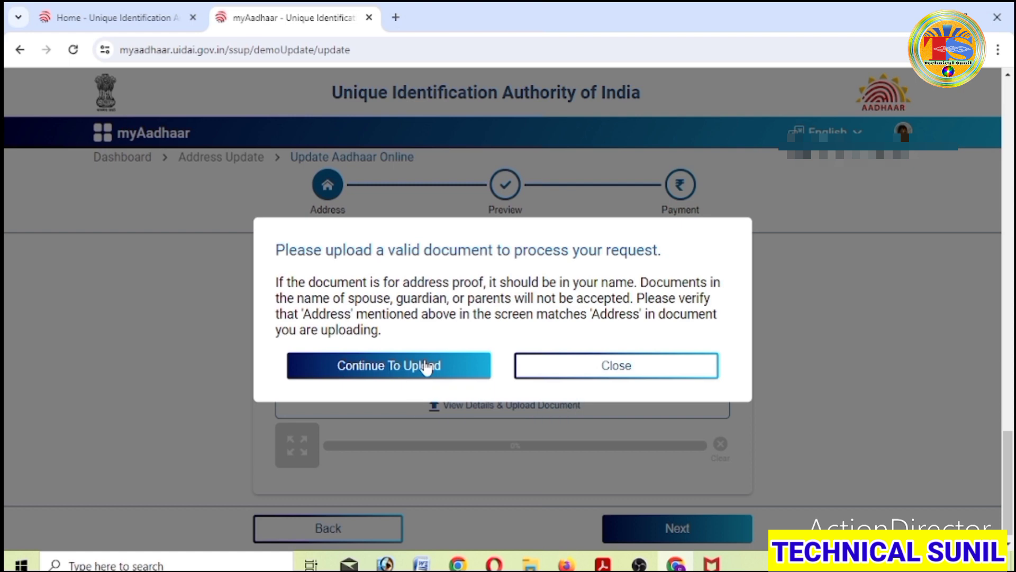
click(392, 370)
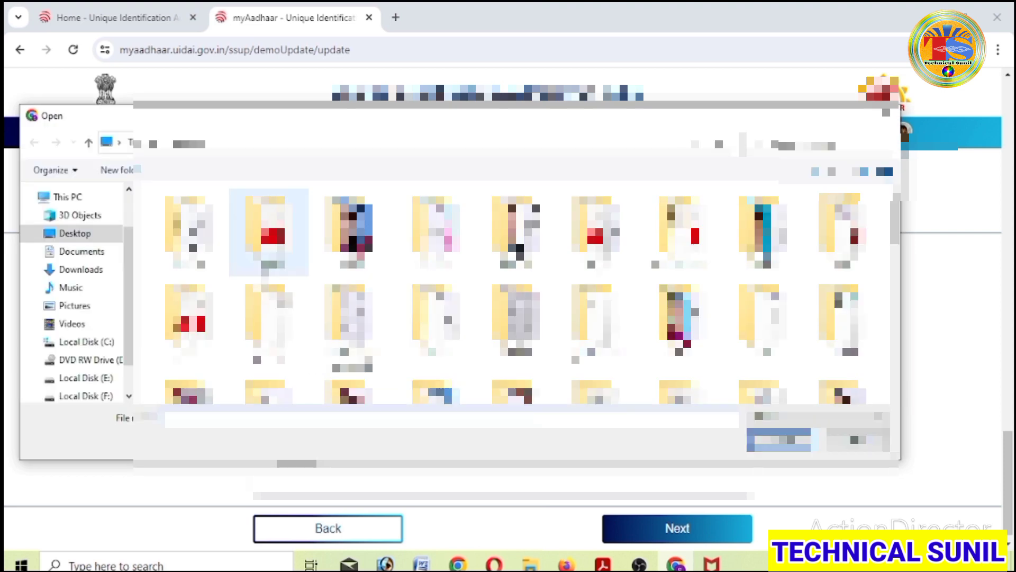
scroll(434, 248, down, 2)
scroll(434, 249, down, 3)
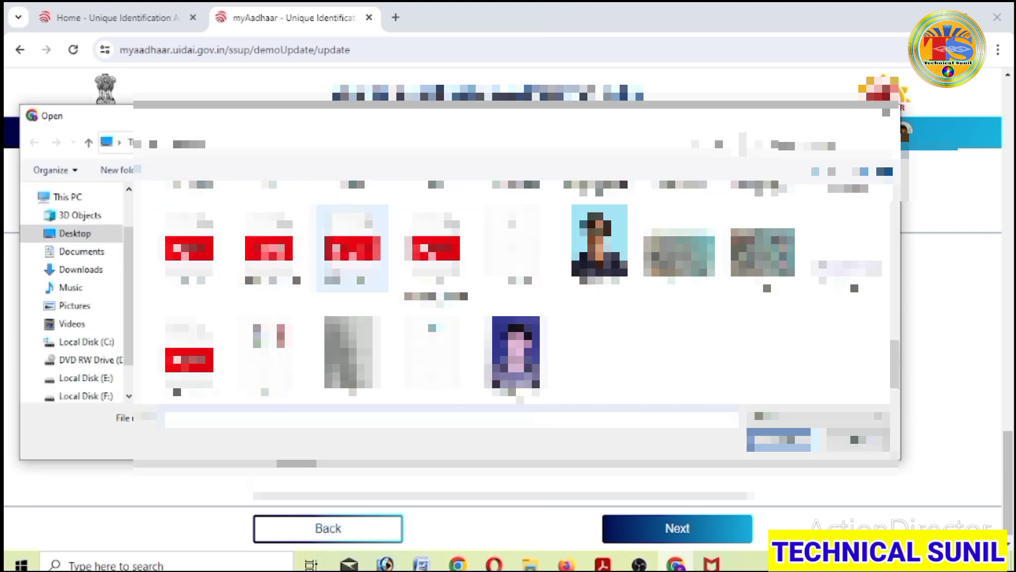
click(351, 246)
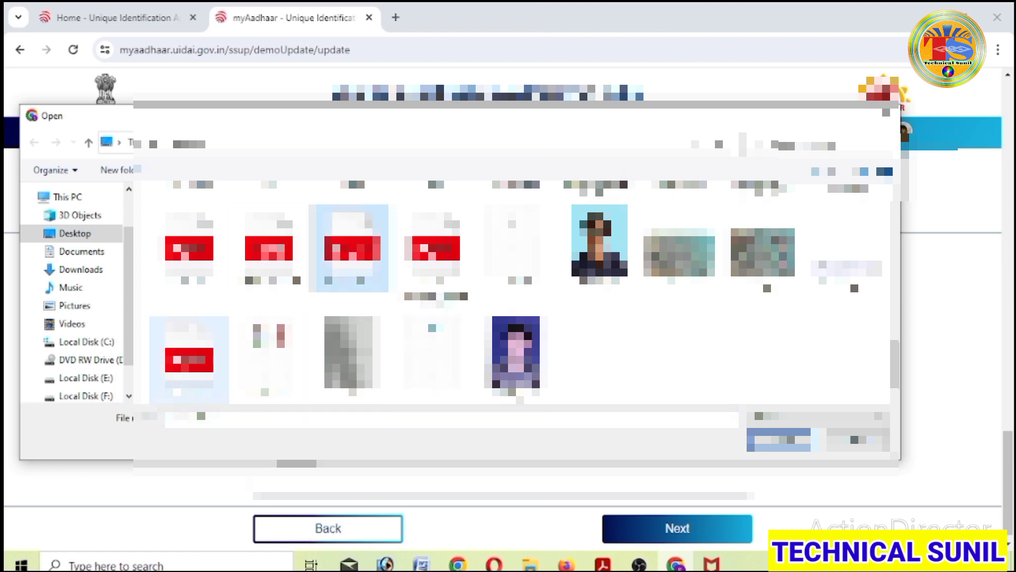
click(189, 361)
click(779, 439)
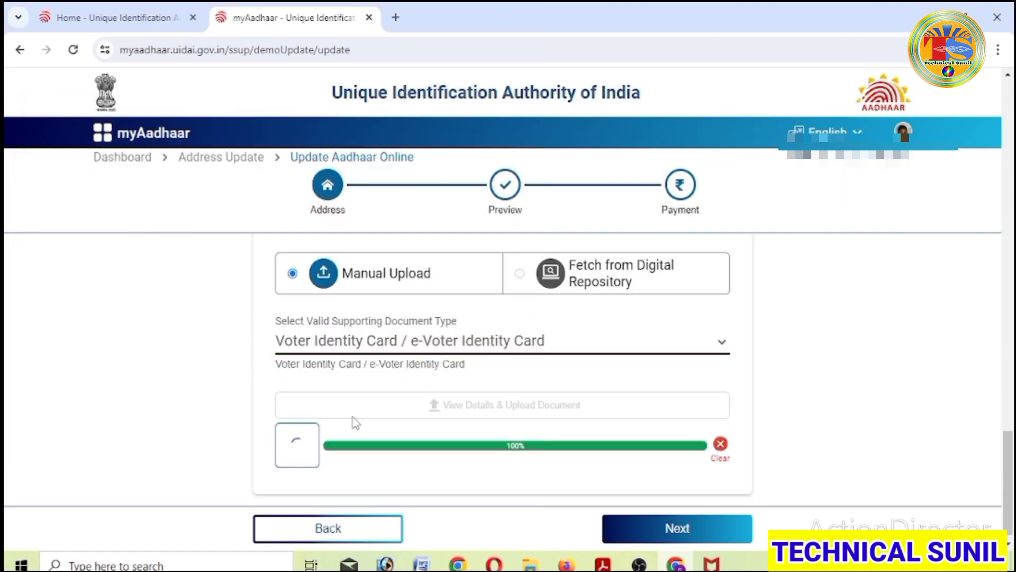
scroll(830, 318, down, 1)
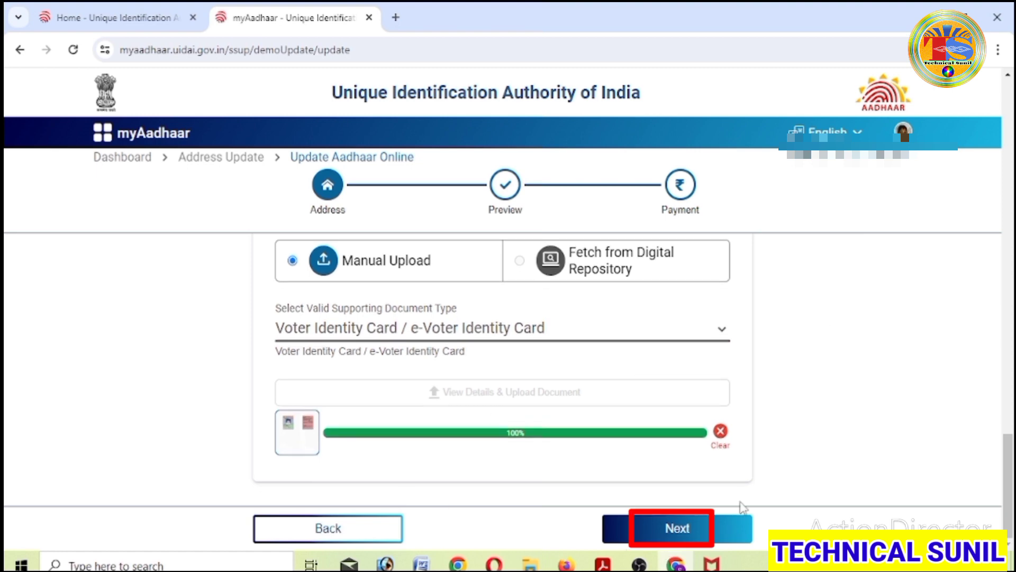
Preview the update request, confirm the declaration that the details are correct, and continue to payment.
click(687, 536)
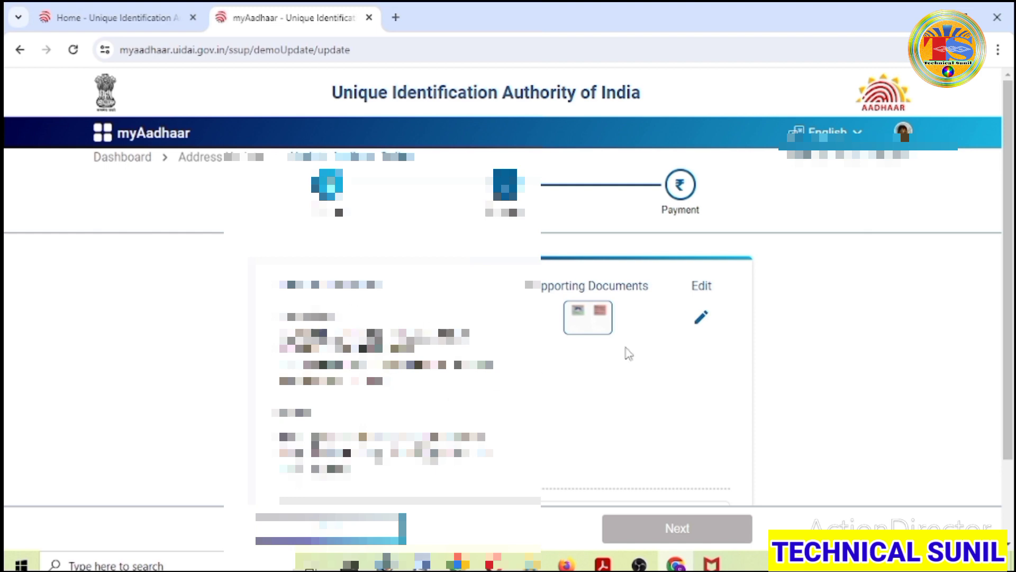
scroll(560, 384, down, 2)
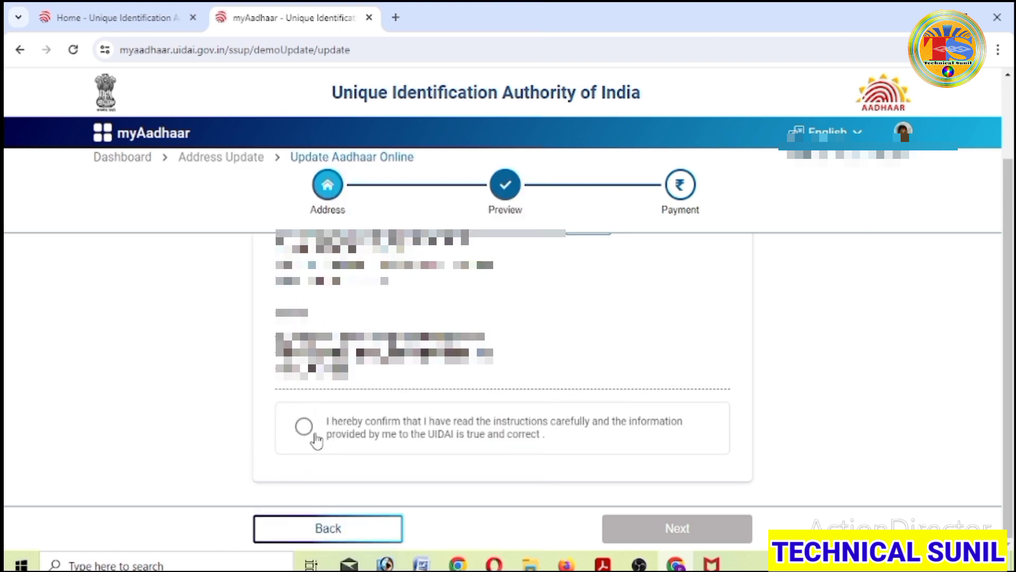
click(306, 437)
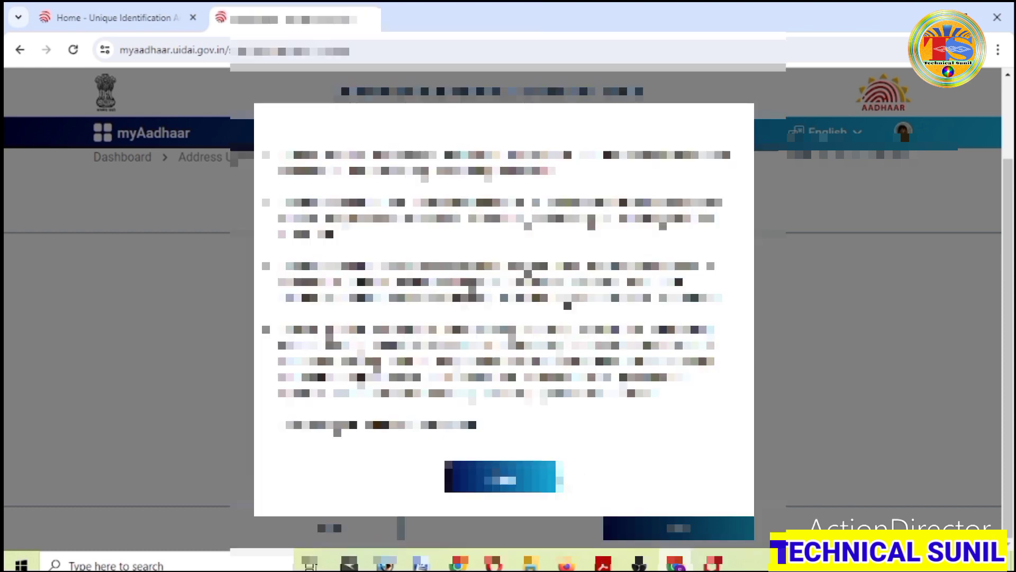
click(511, 481)
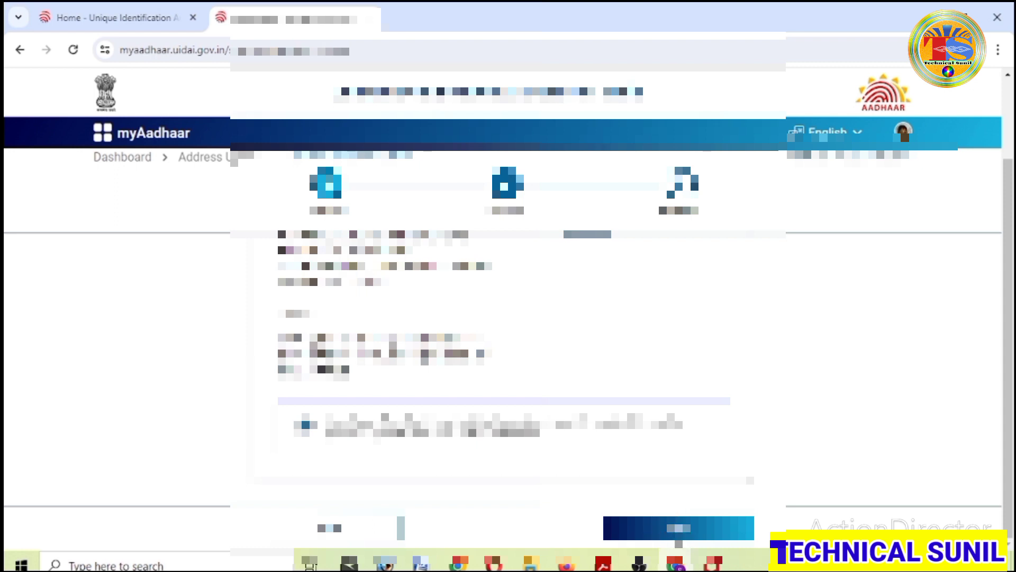
click(679, 527)
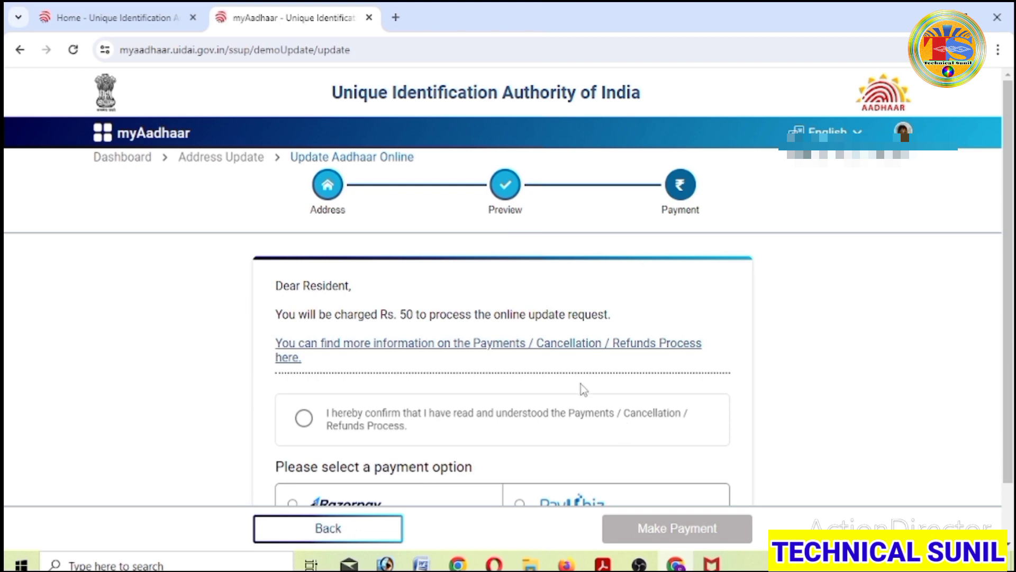
Accept the payments and refunds terms, choose the PayU gateway and start the Rs. 50 payment.
drag(276, 316, 613, 317)
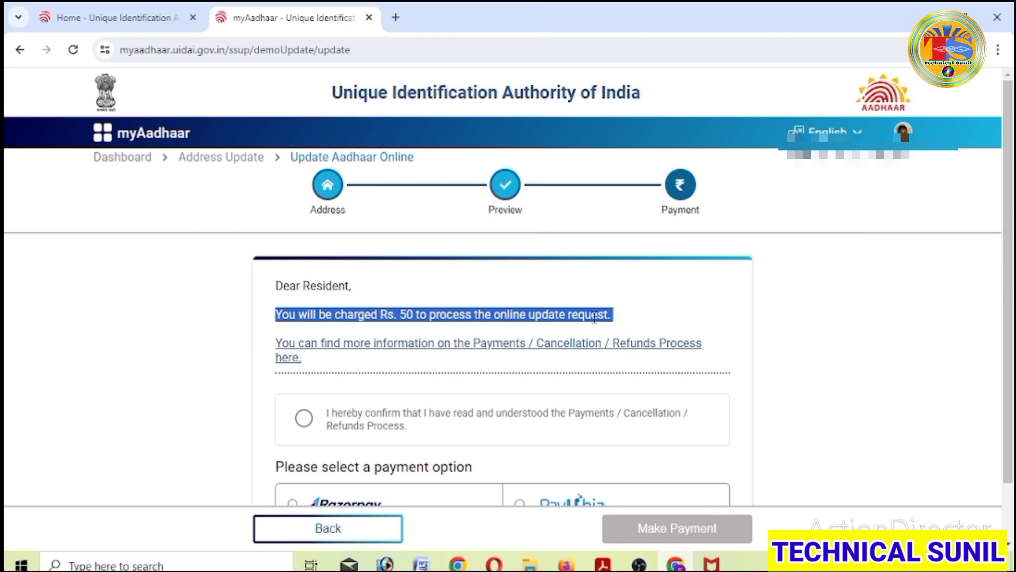
click(642, 332)
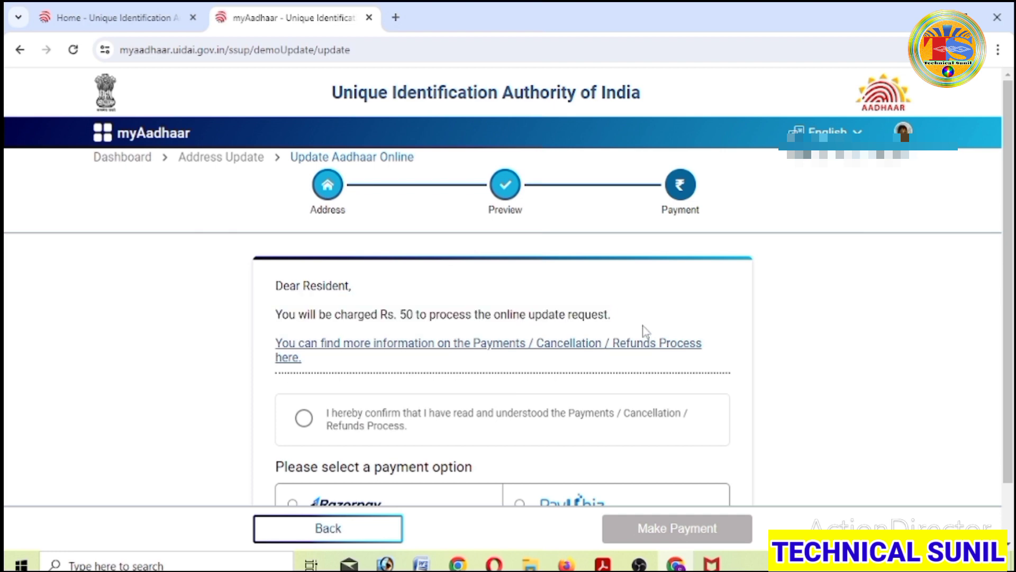
scroll(642, 332, down, 1)
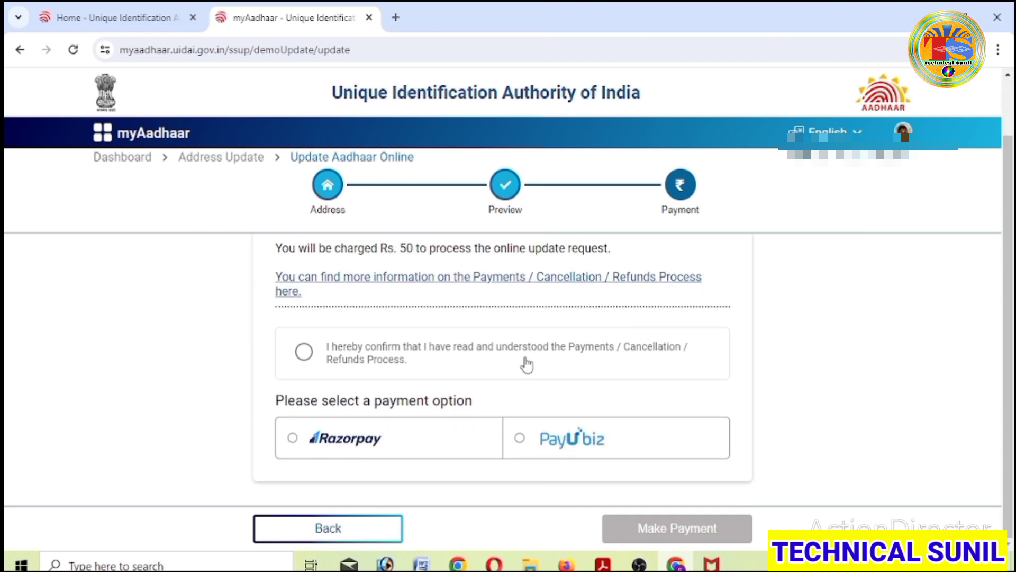
click(303, 353)
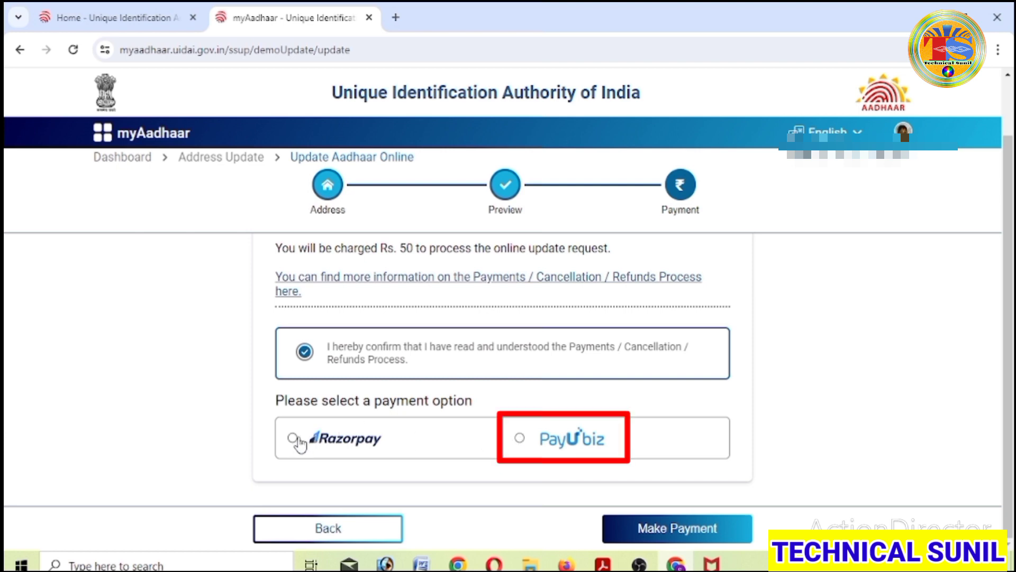
click(519, 439)
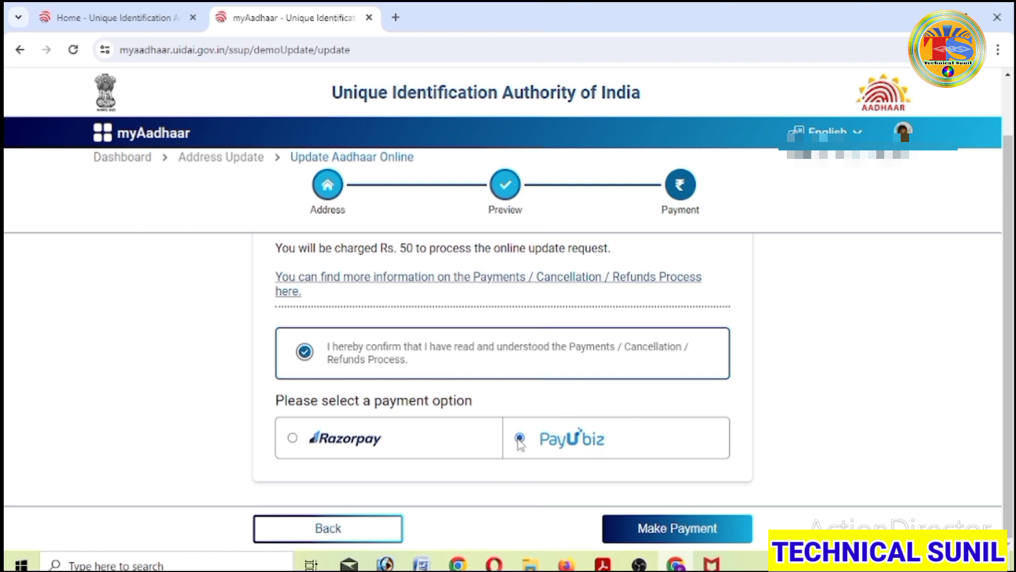
click(678, 531)
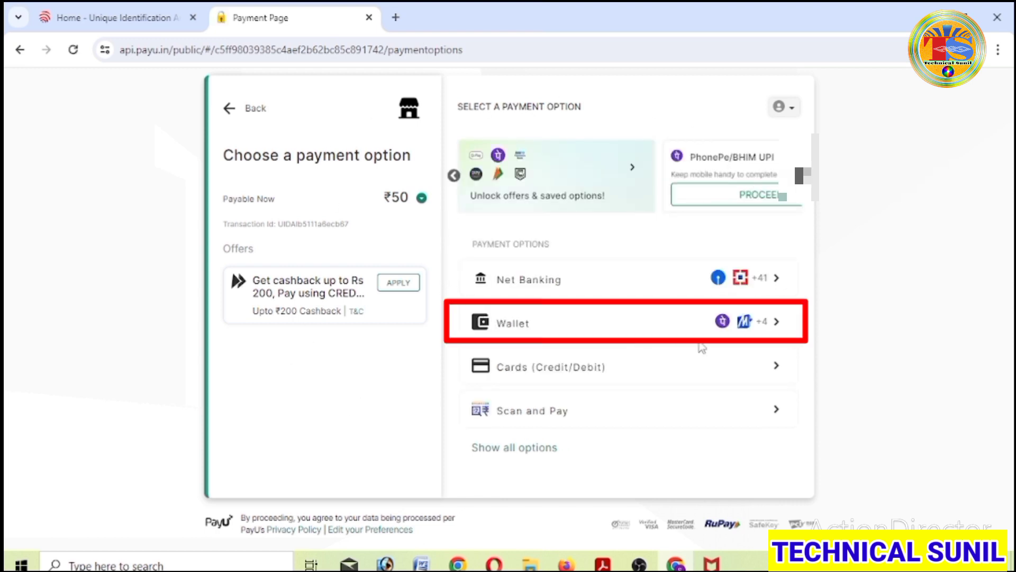
Choose Wallet as the PayU payment method for the ₹50 fee.
click(776, 324)
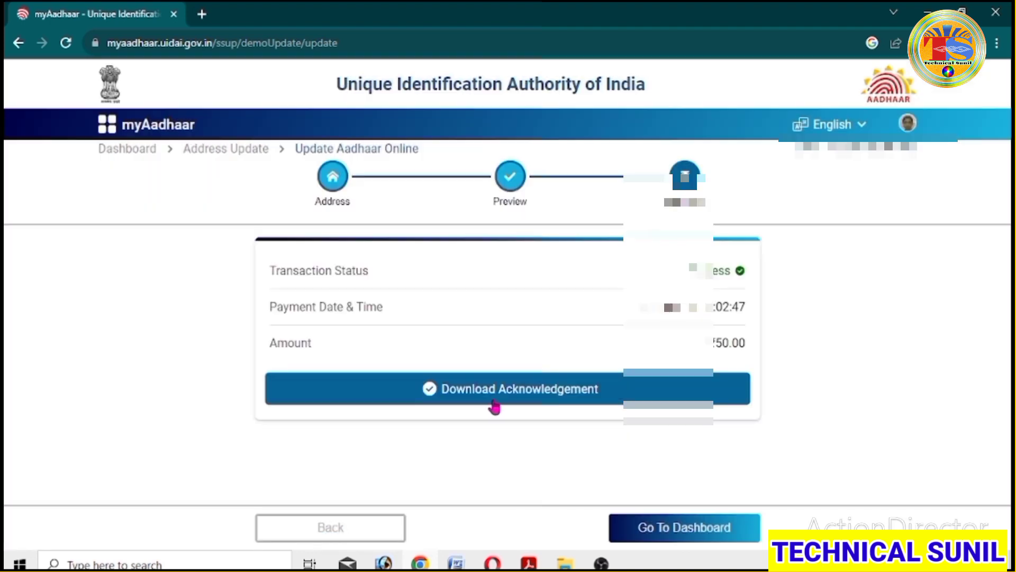
Download the address-update acknowledgement slip as a PDF and review it.
click(509, 392)
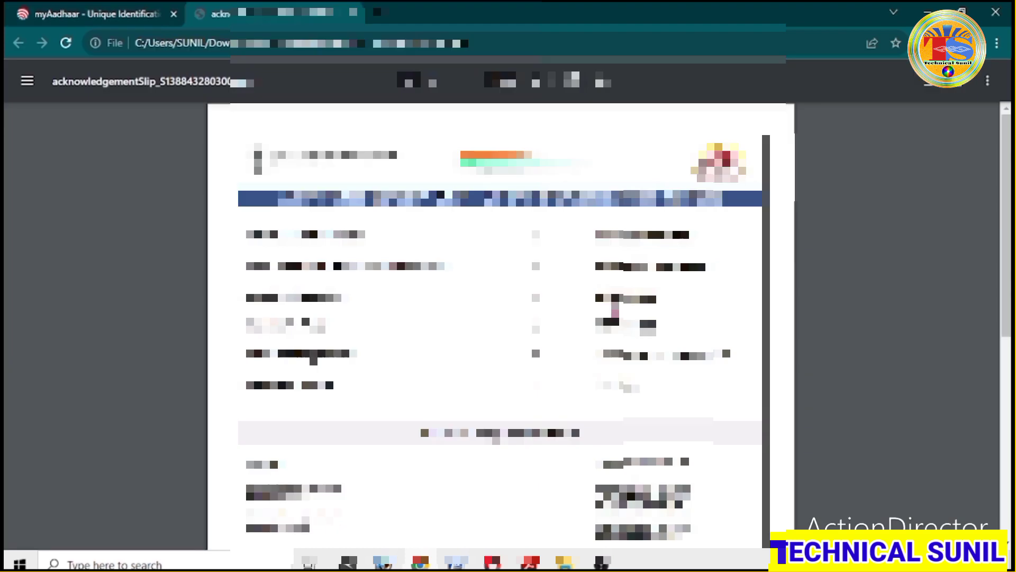
scroll(559, 345, down, 6)
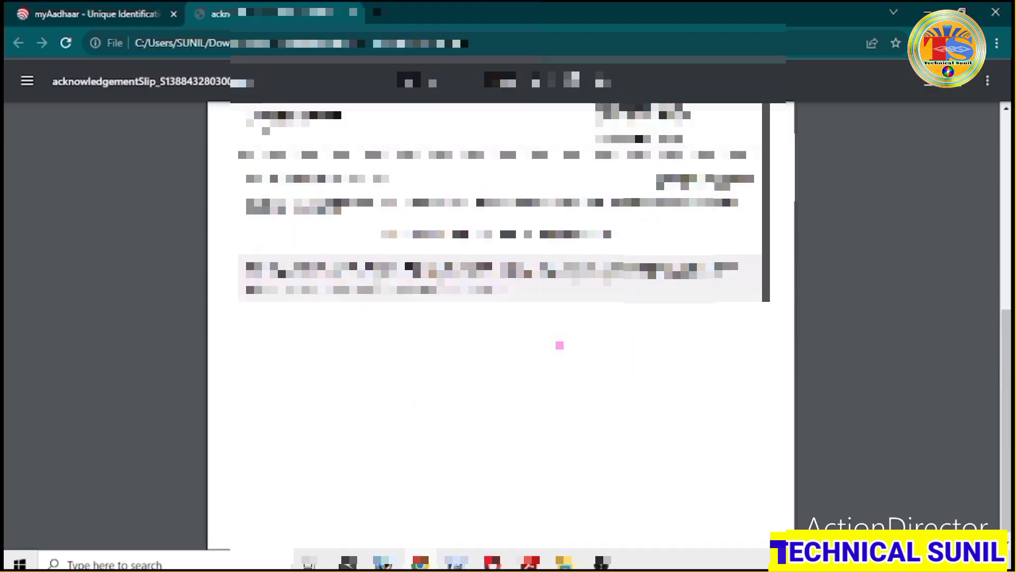
scroll(559, 345, up, 6)
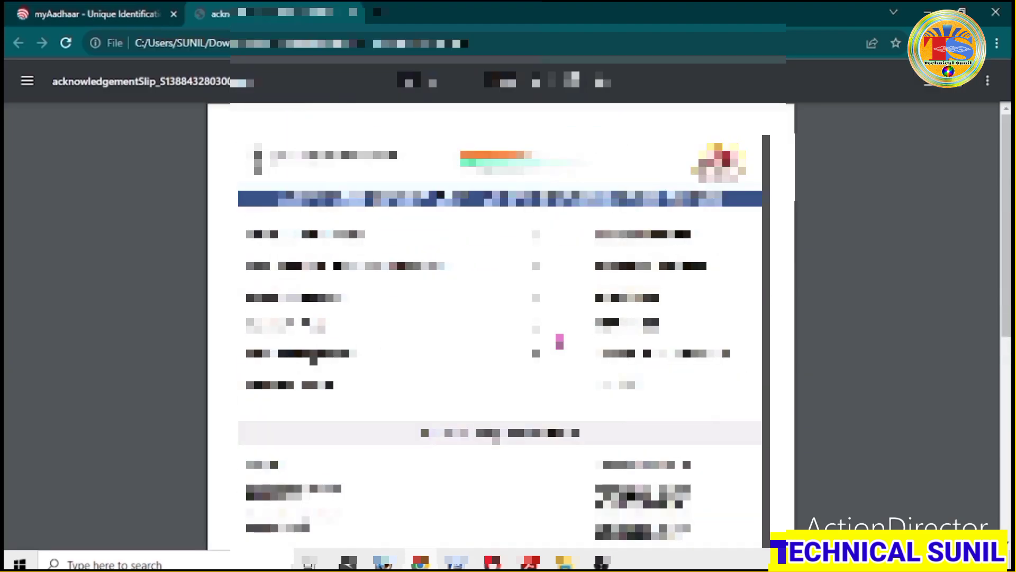